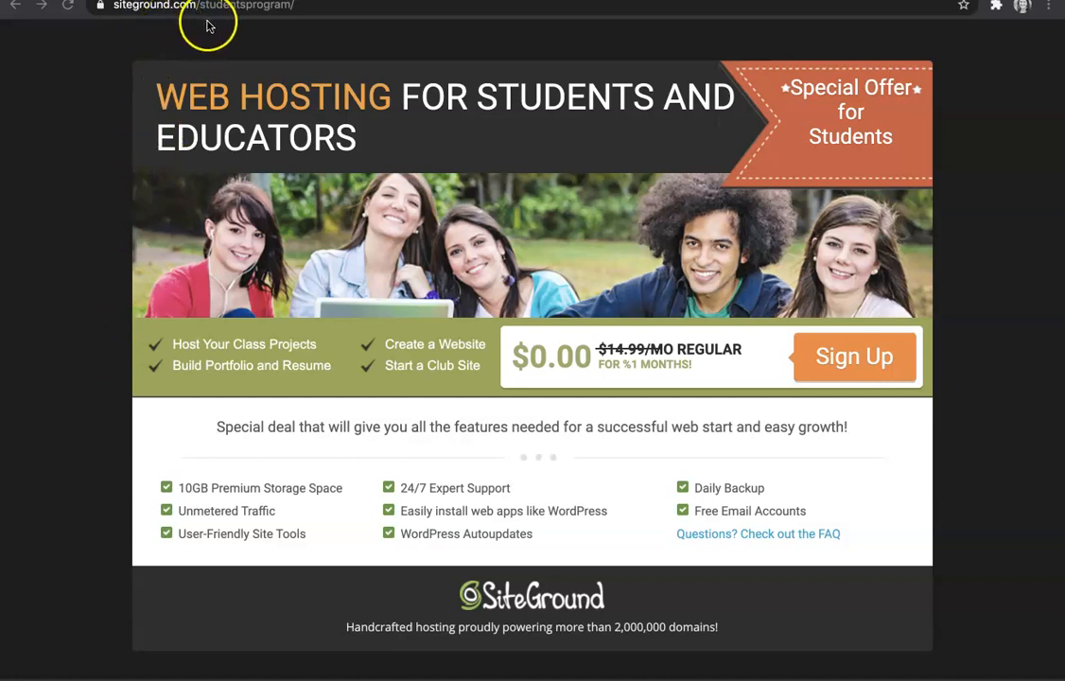
Step: Choose Sign Up on the Web Hosting for Students page to open the order form
left_click(837, 358)
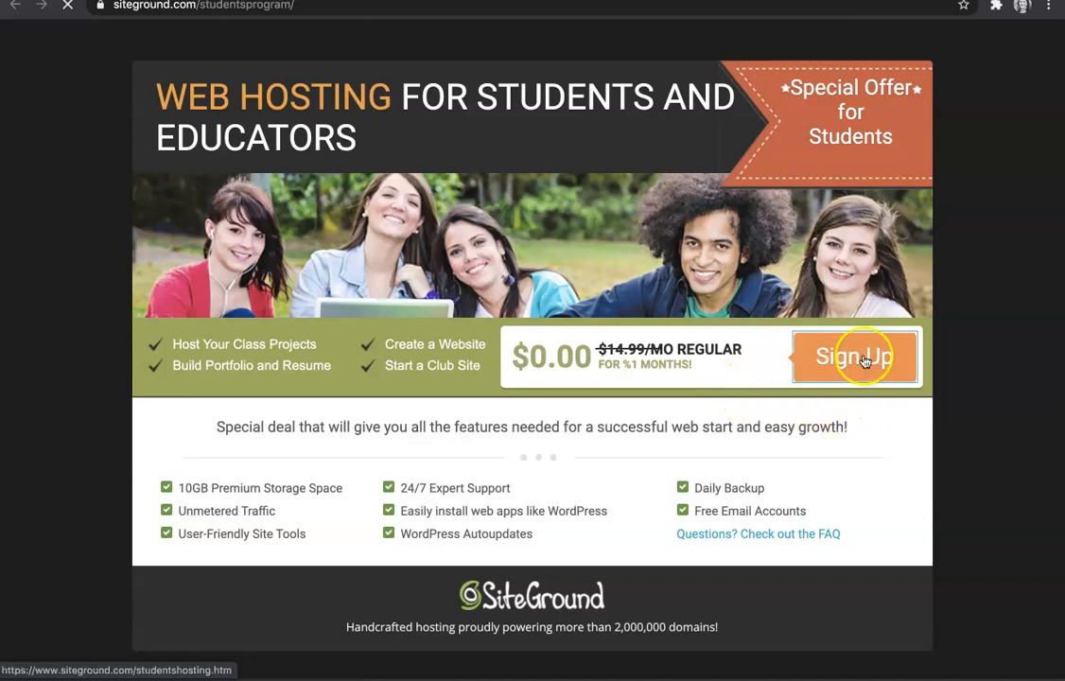
left_click(862, 362)
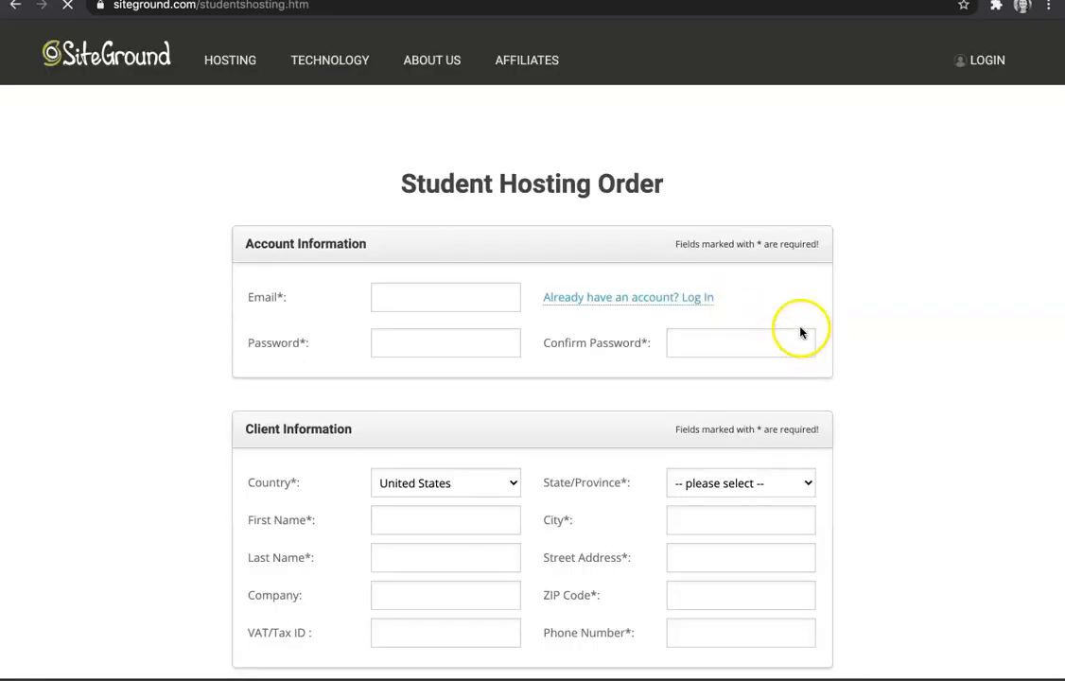
Step: Enter the student's account email and accept the browser's generated strong password
left_click(465, 304)
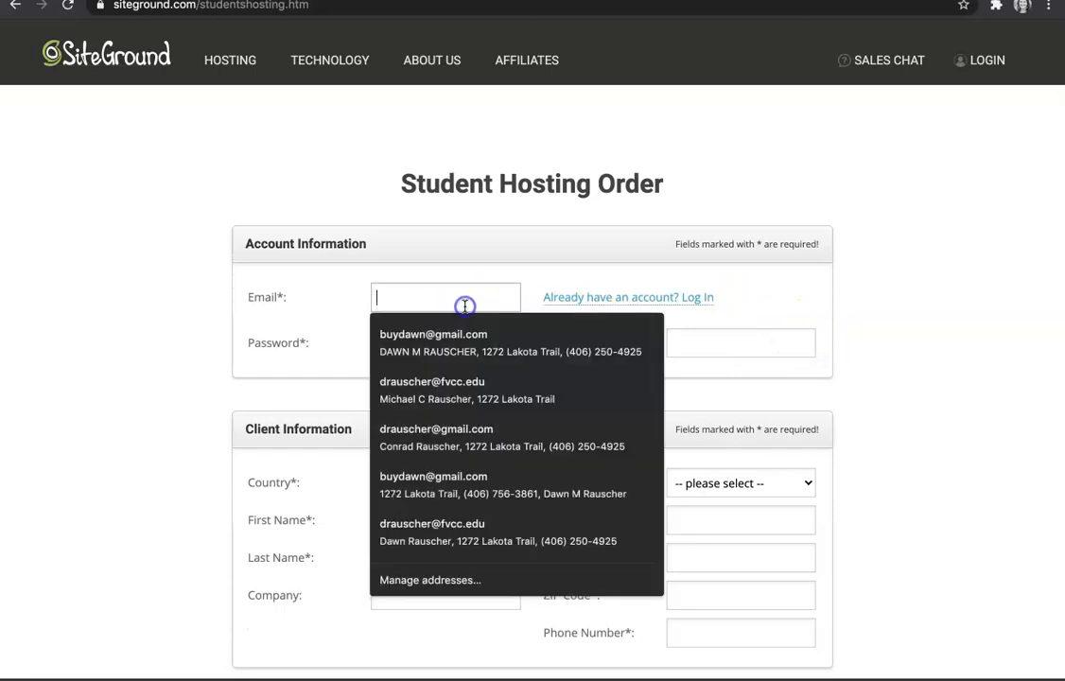
left_click(344, 316)
left_click(399, 302)
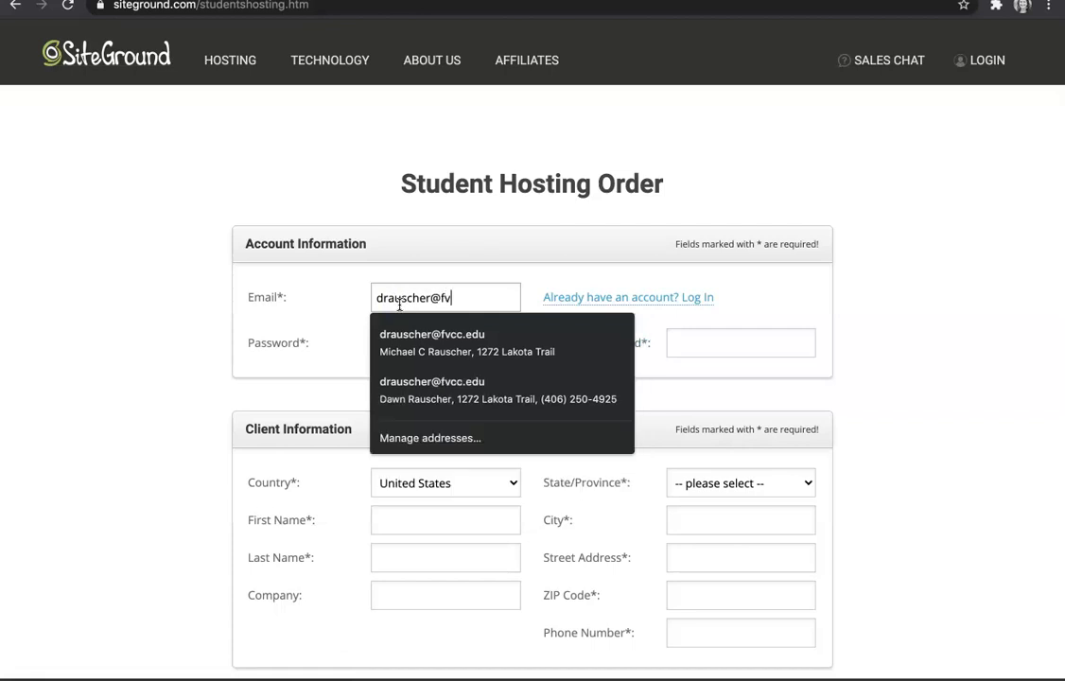
left_click(309, 324)
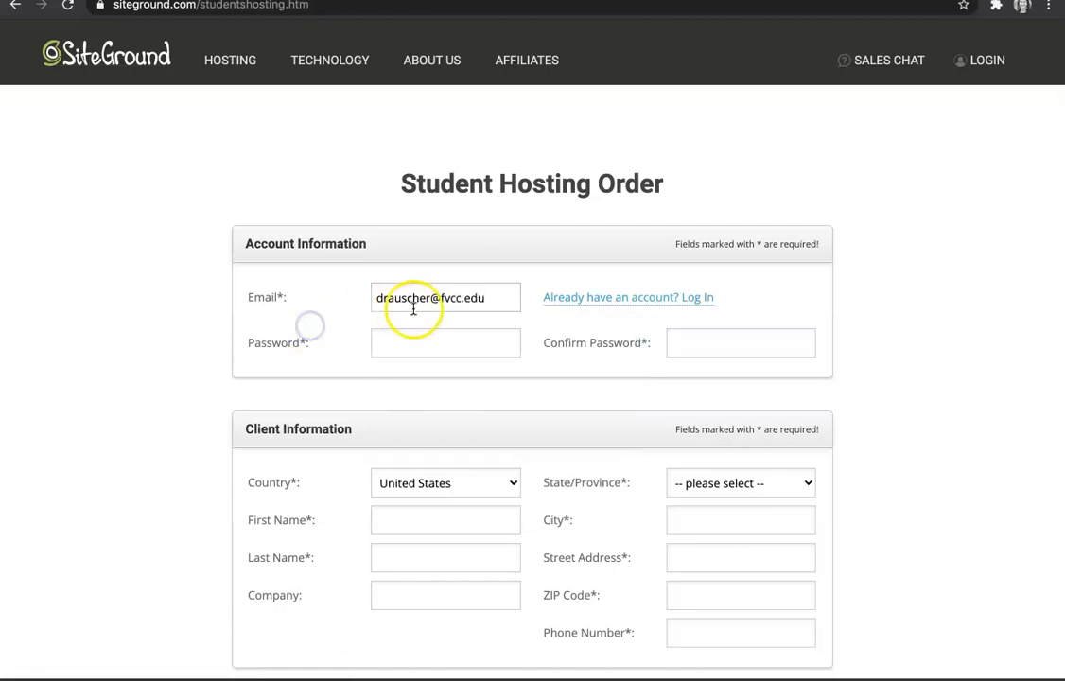
left_click(446, 346)
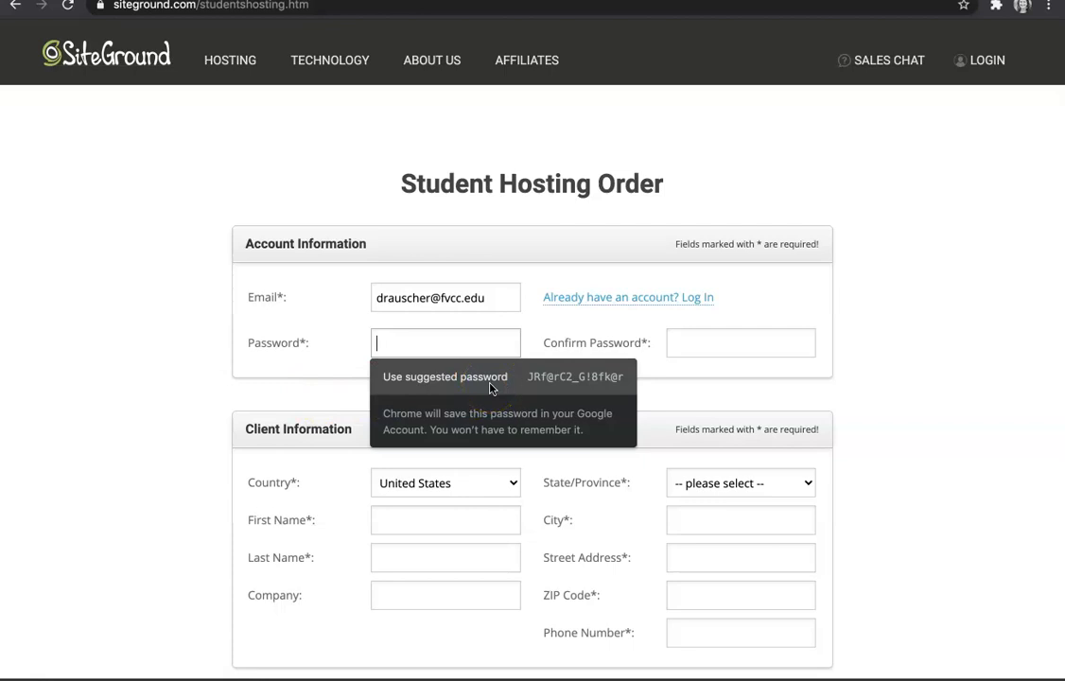
left_click(541, 377)
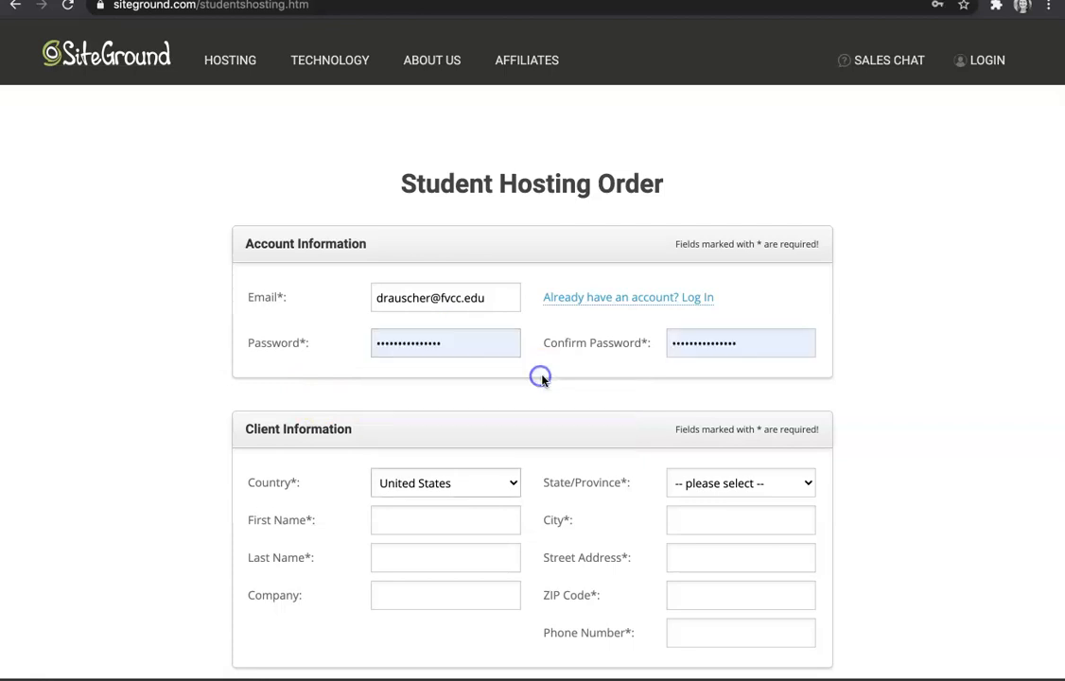
Step: Choose the client's state and enter the client's first and last name
scroll(544, 393, "down", 1)
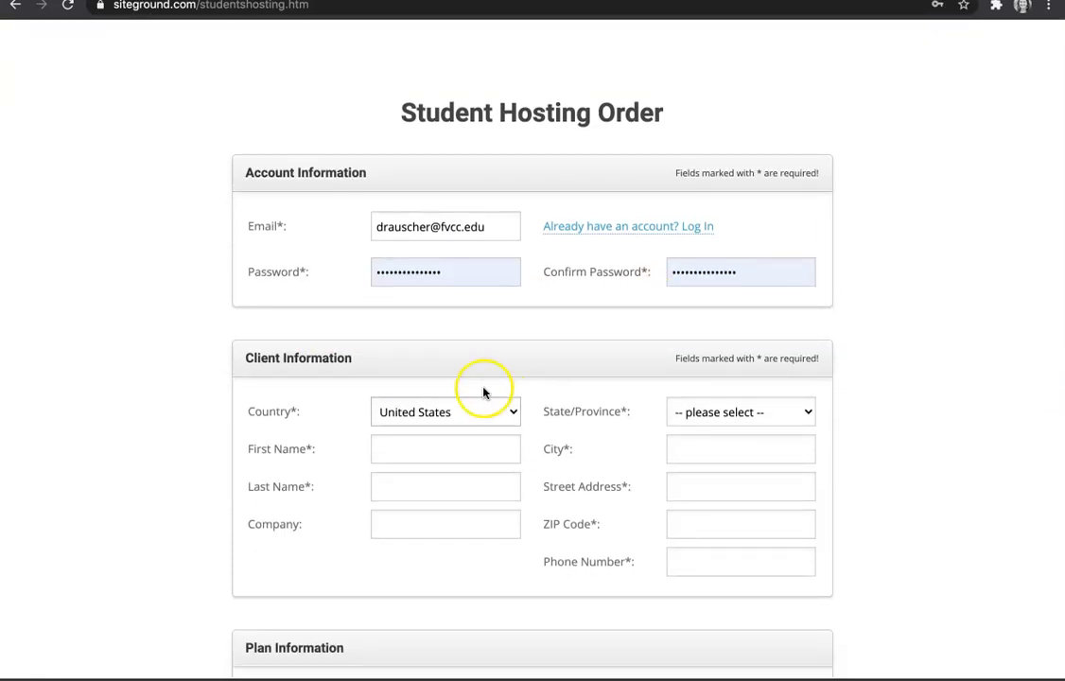
scroll(451, 403, "down", 1)
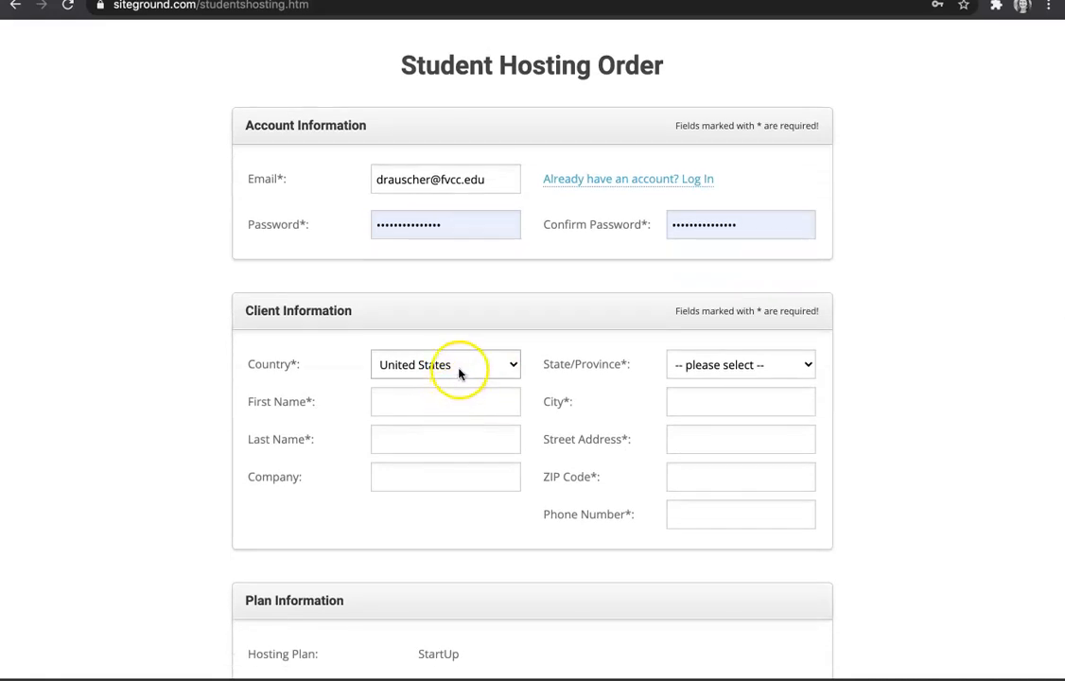
left_click(716, 362)
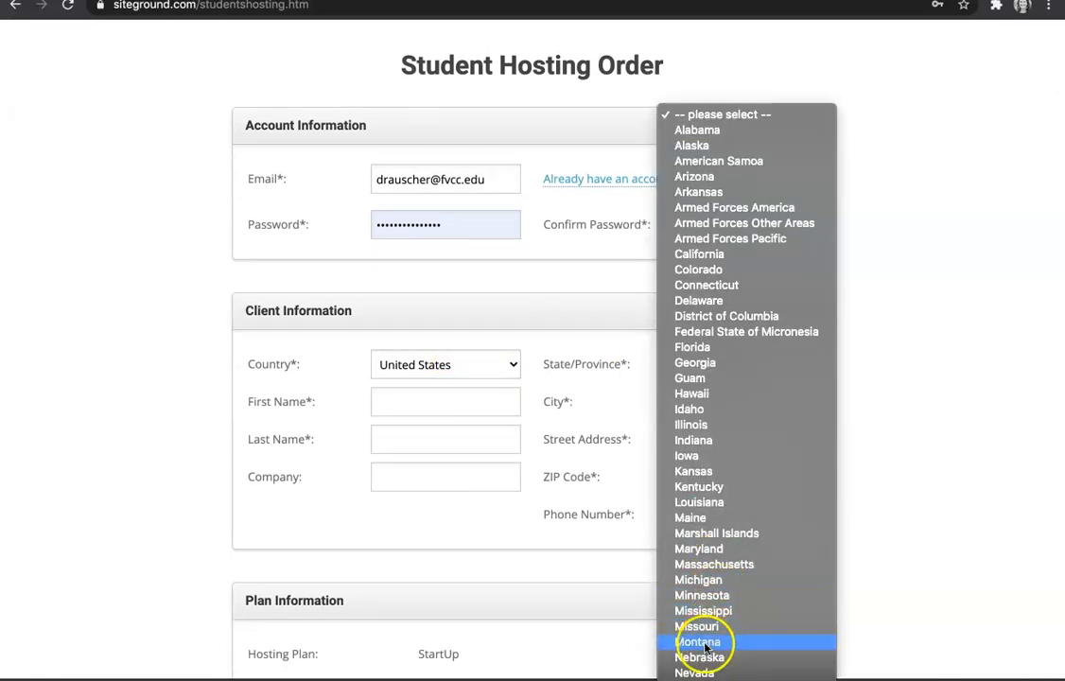
left_click(711, 637)
left_click(464, 407)
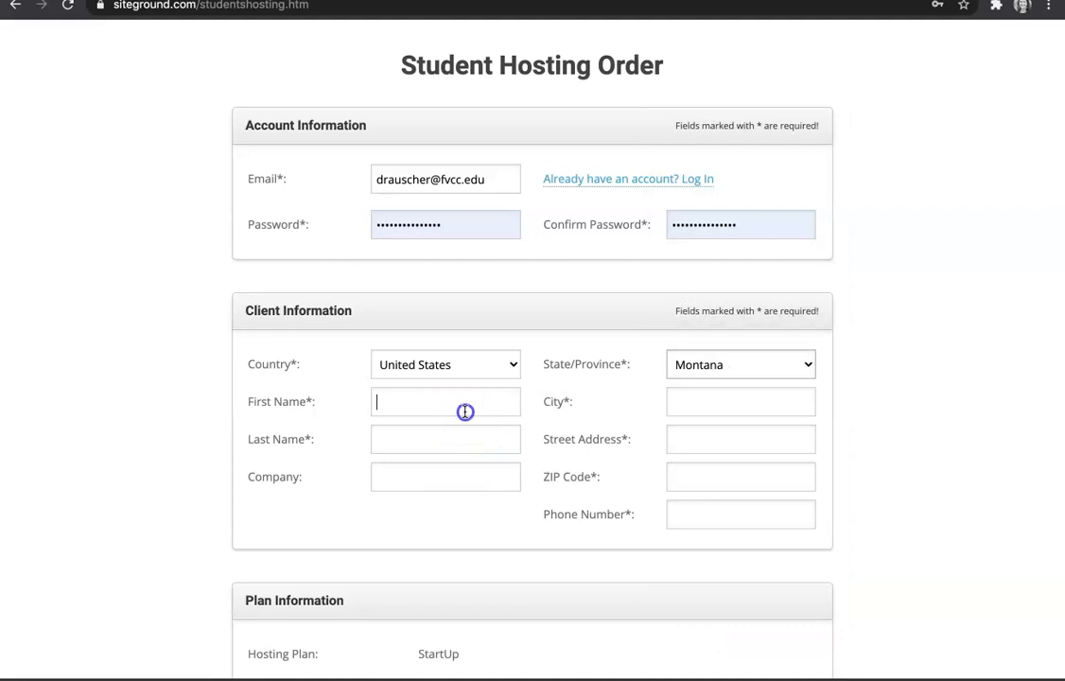
key("Tab")
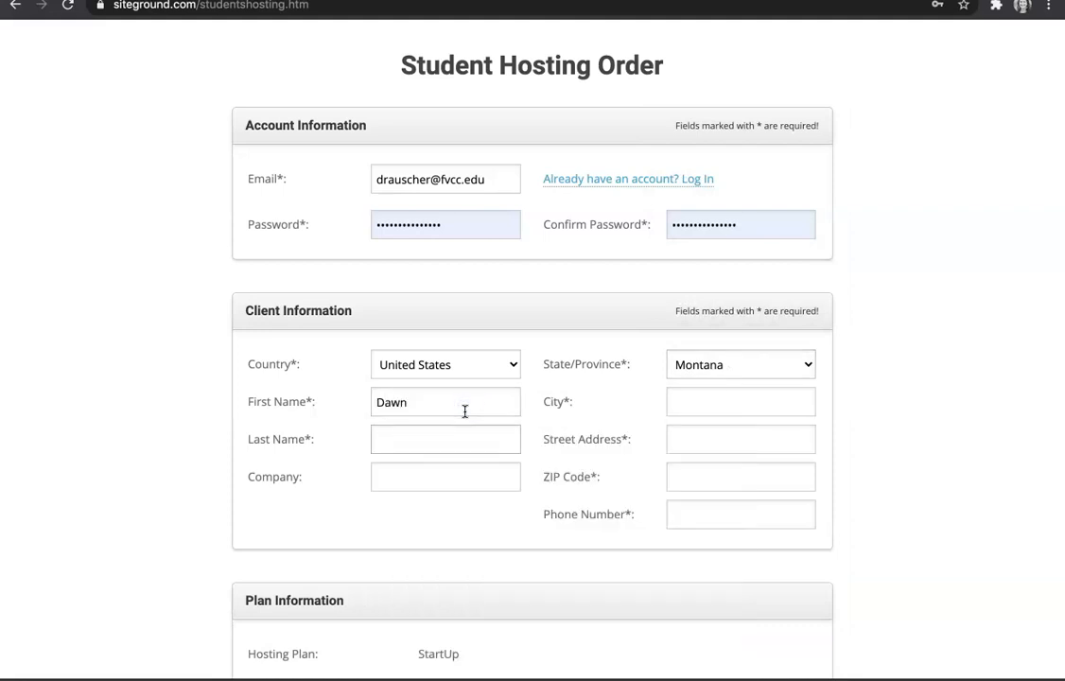
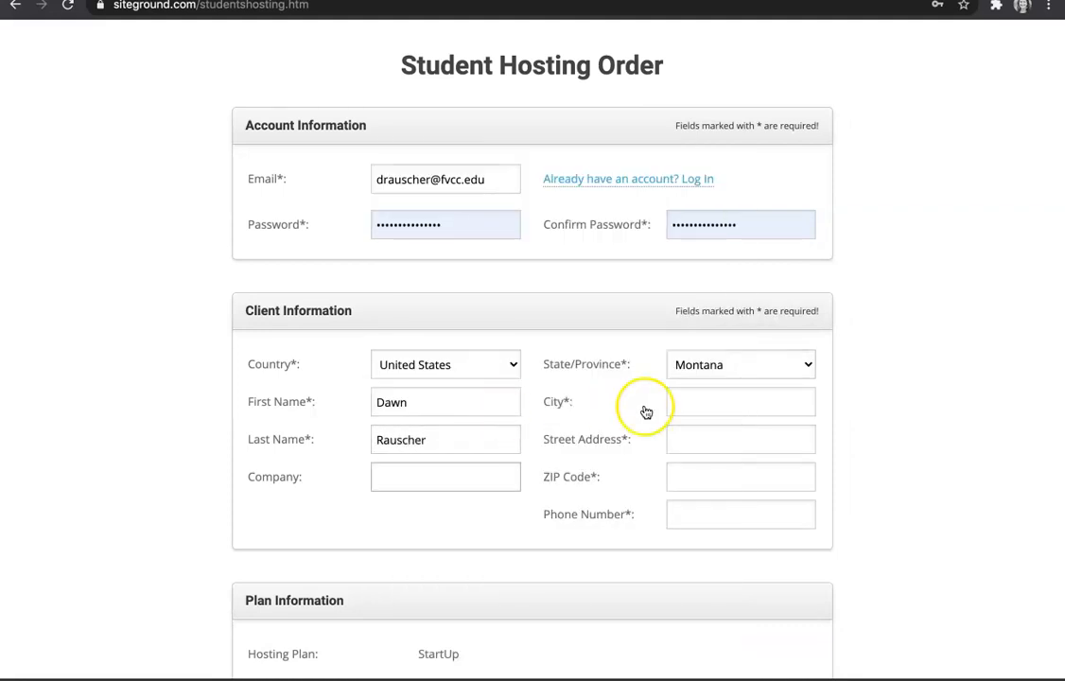
Step: Enter the client's city and street number, then autofill the remaining address from saved details
left_click(702, 406)
type("Kla")
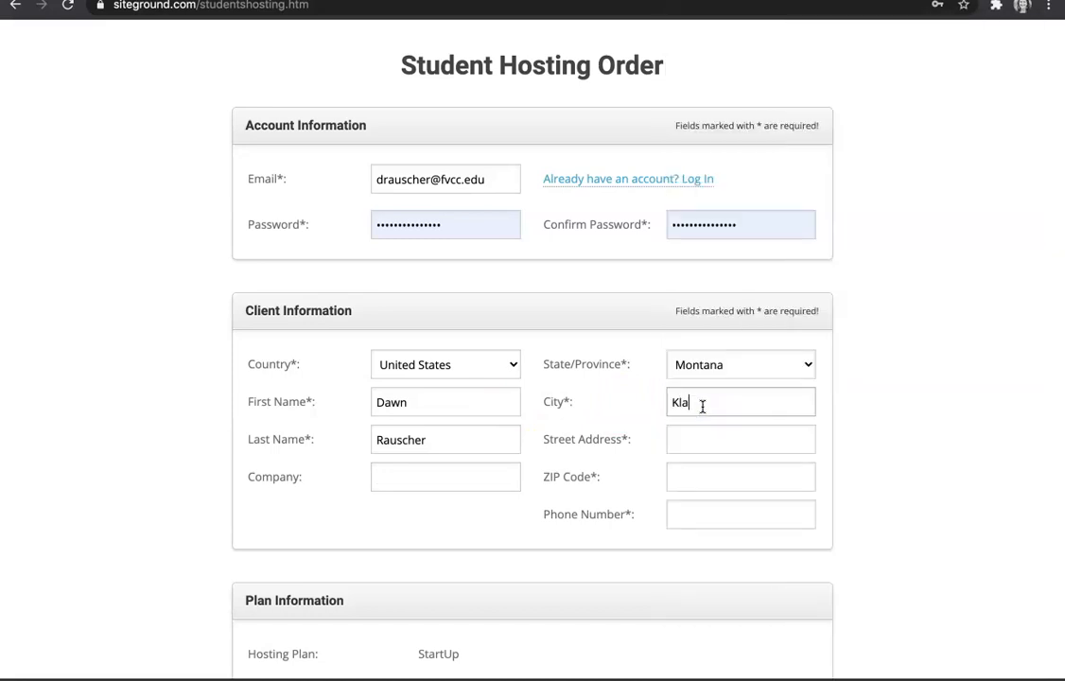
key("BackSpace")
key("BackSpace")
type("alispell")
key("Tab")
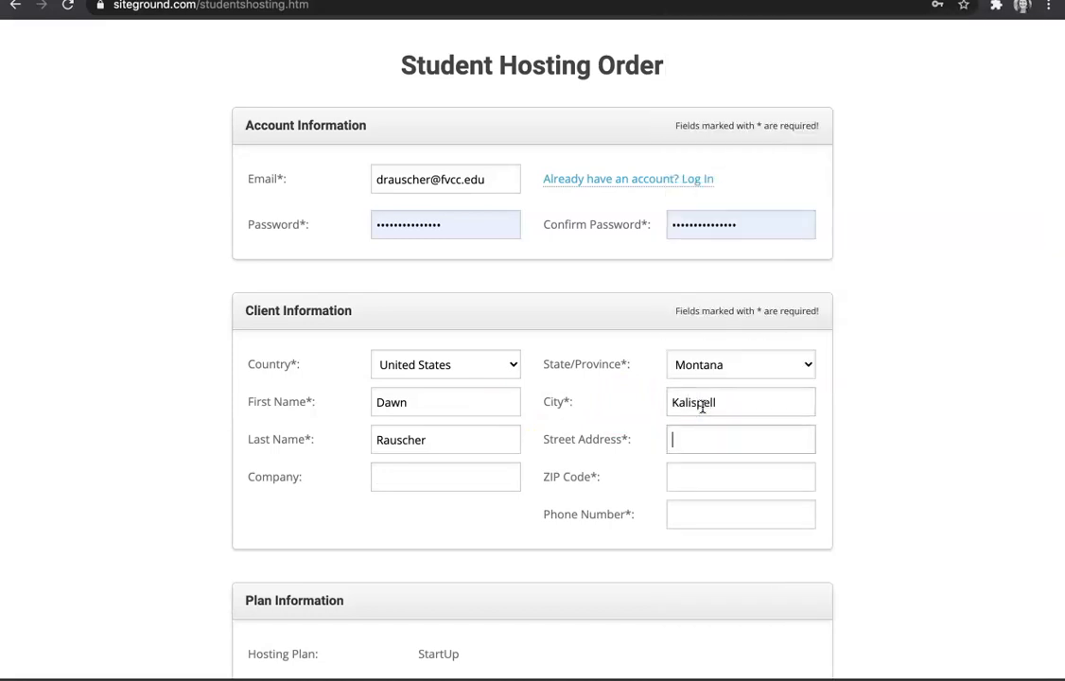
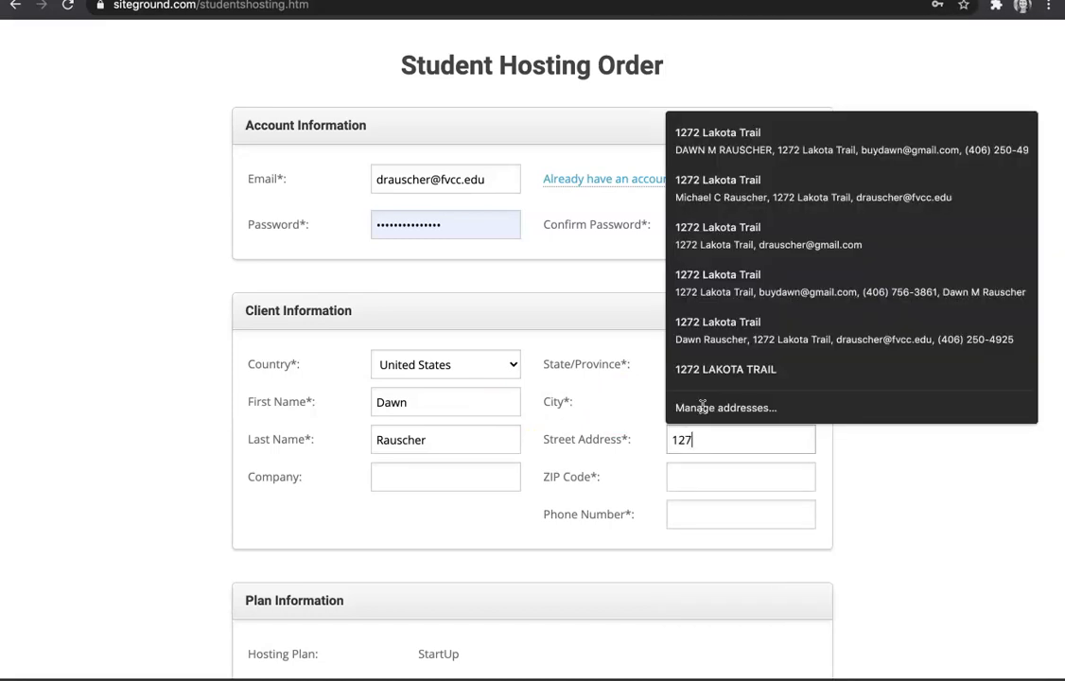
left_click(709, 134)
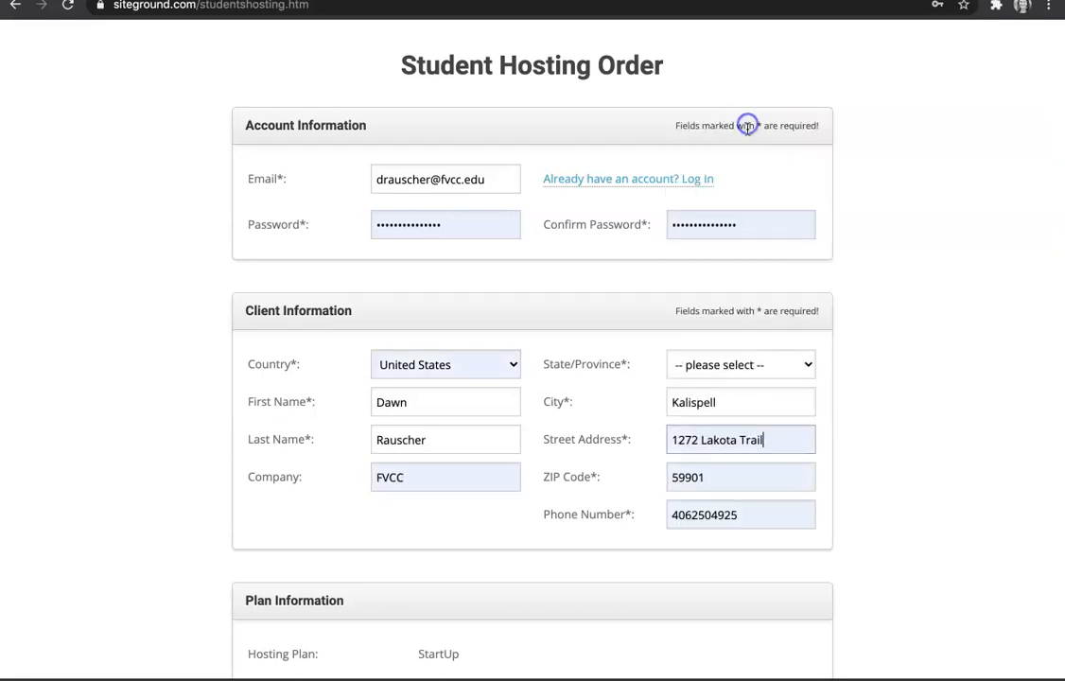
scroll(720, 534, "down", 1)
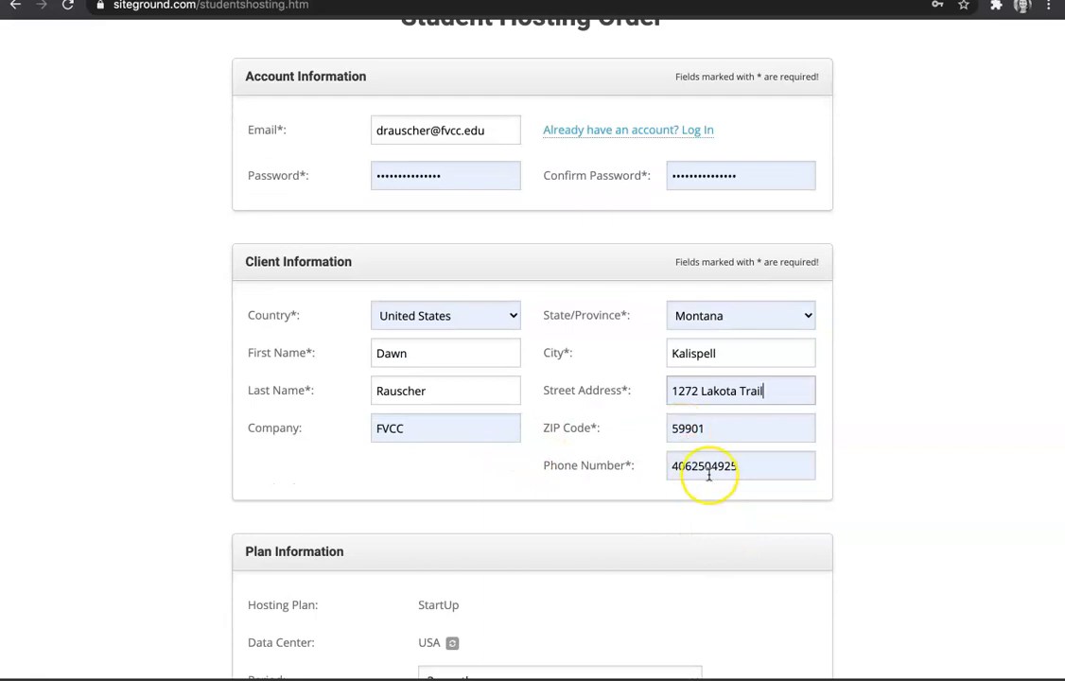
scroll(705, 471, "down", 3)
scroll(708, 474, "down", 6)
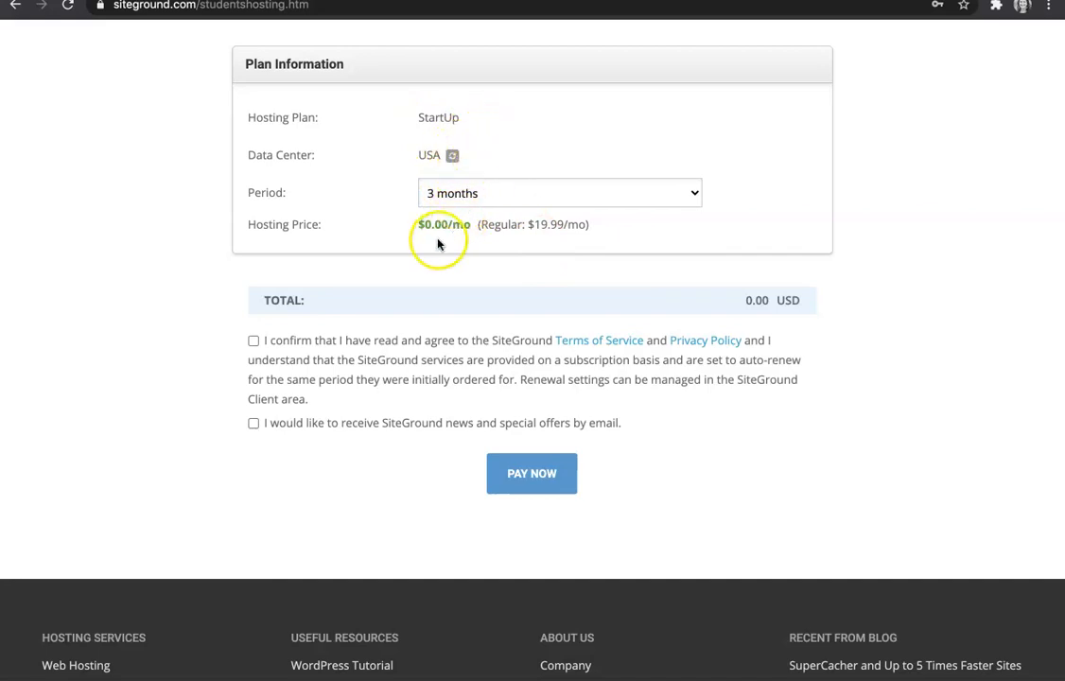
Step: Agree to the Terms of Service and submit the free StartUp hosting order with PAY NOW
left_click(253, 343)
left_click(497, 473)
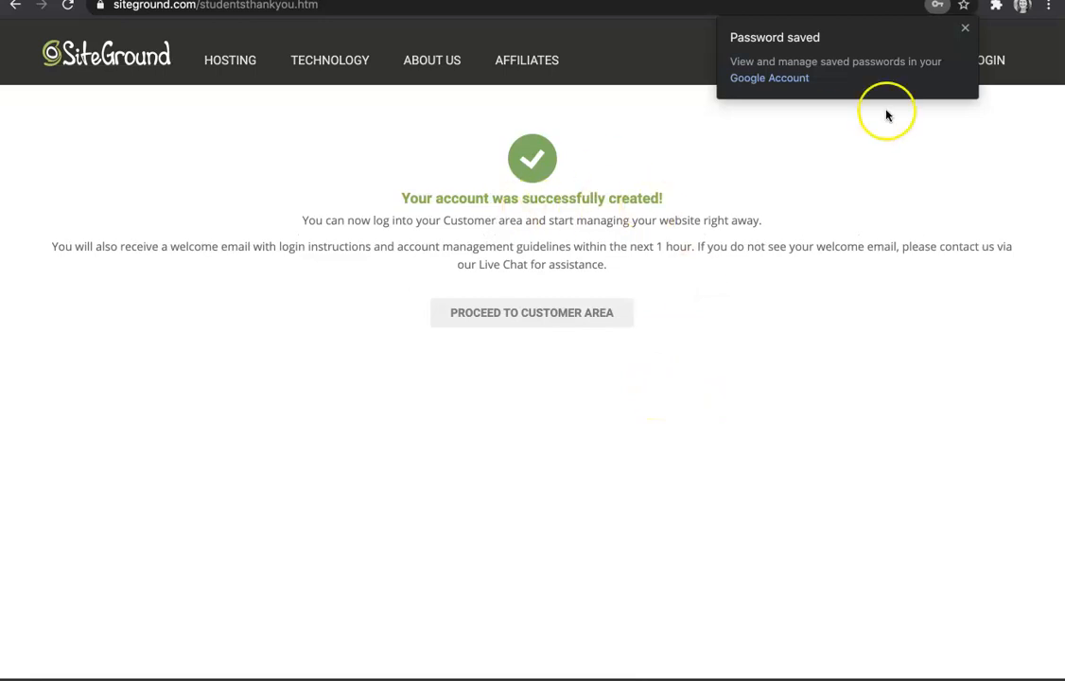
Step: Dismiss Chrome's 'Password saved' popup and proceed to the Customer Area
left_click(965, 27)
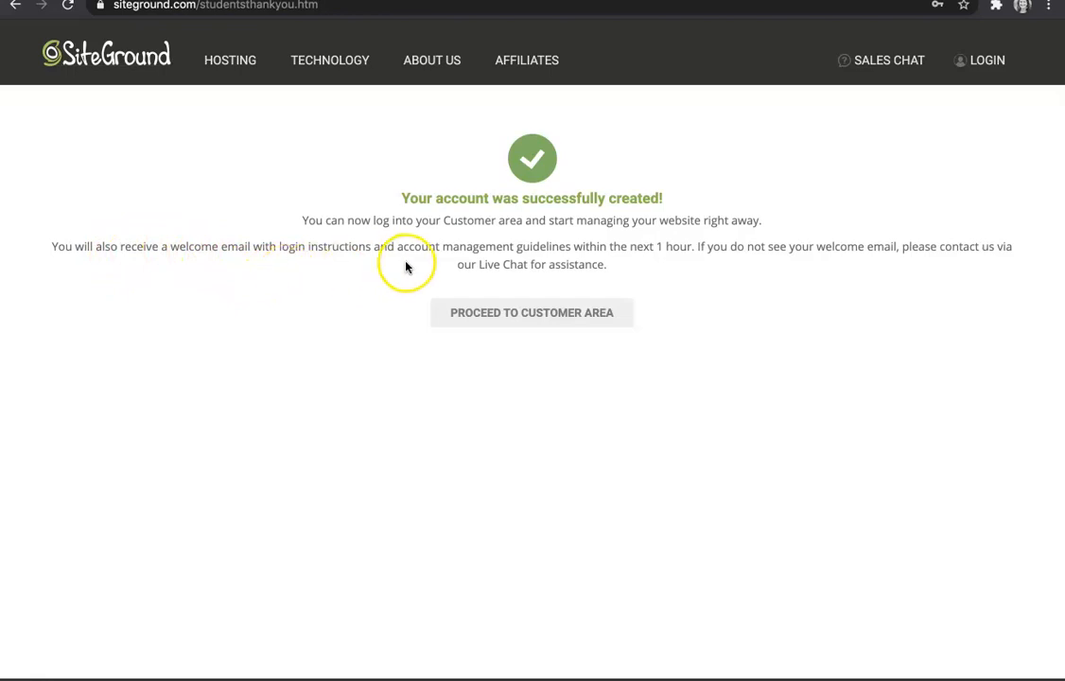
left_click(527, 314)
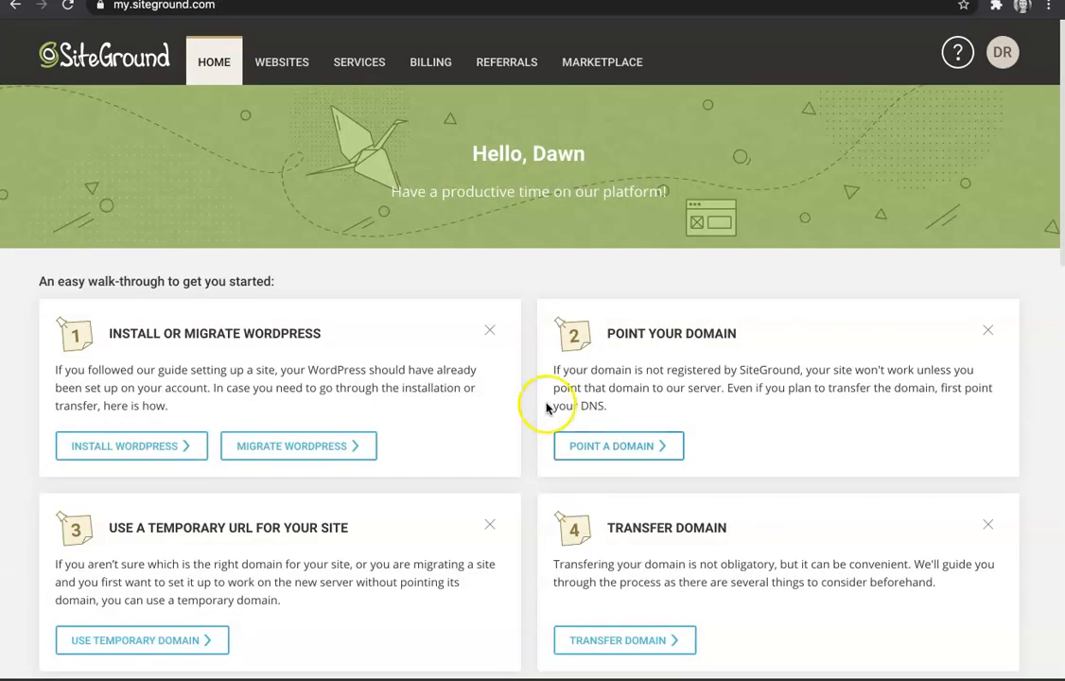
scroll(511, 388, "down", 2)
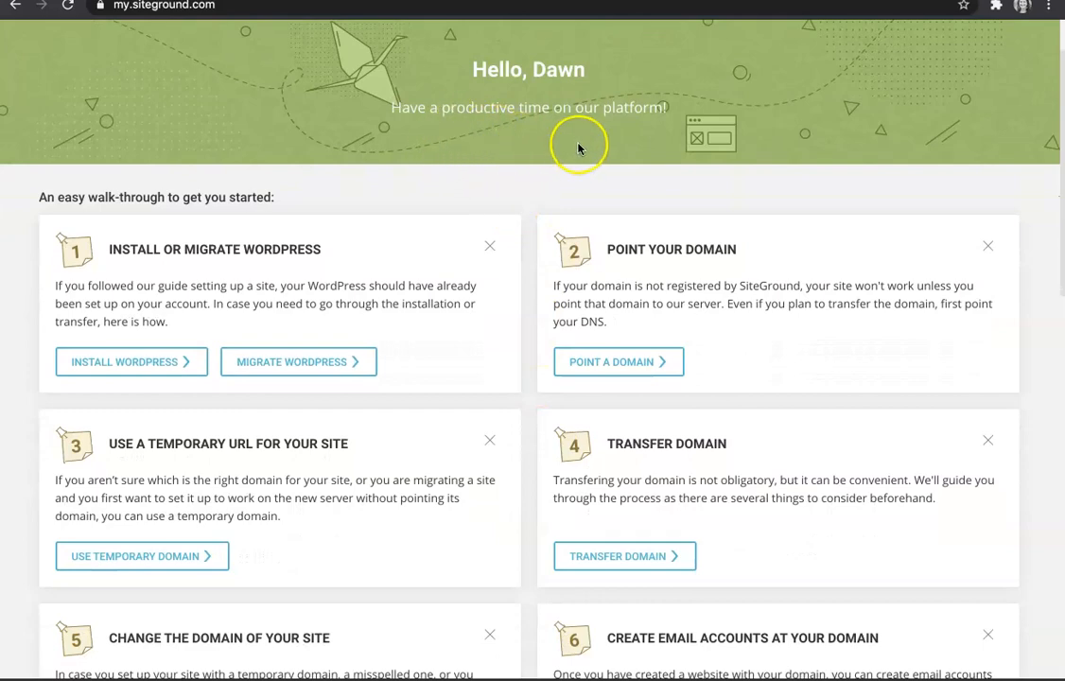
scroll(398, 216, "down", 5)
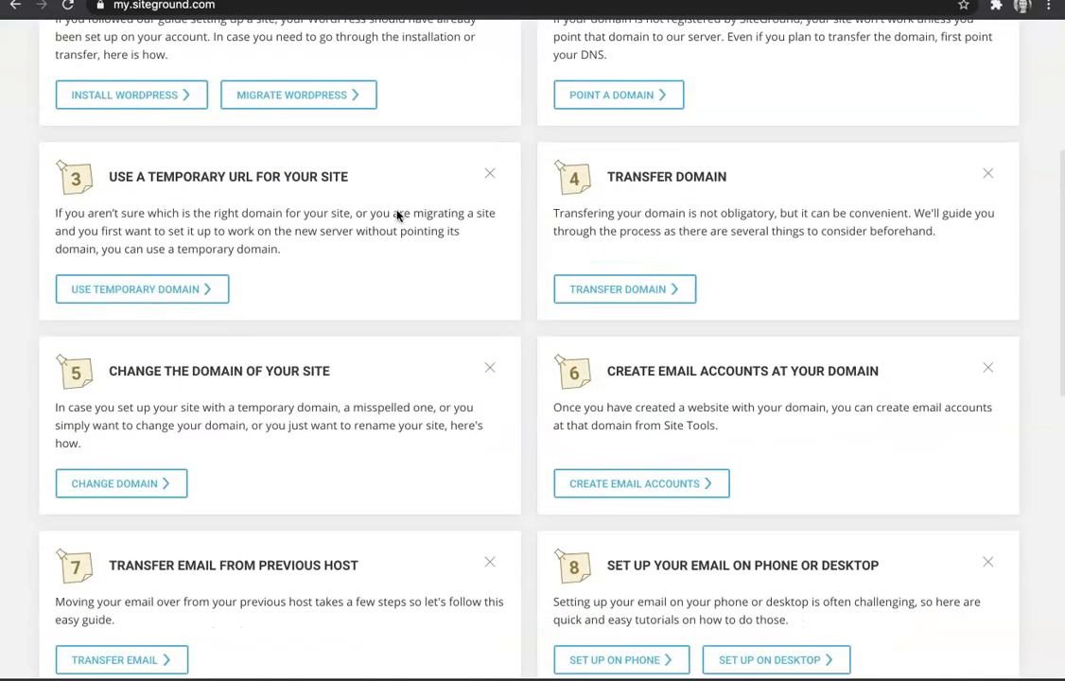
scroll(397, 215, "up", 5)
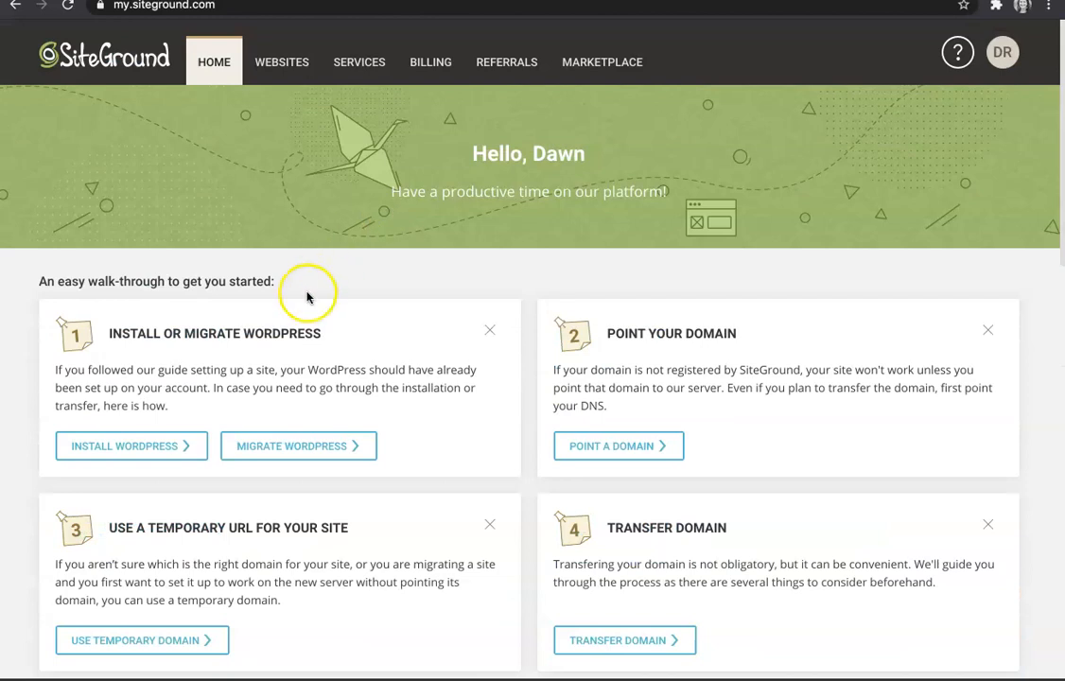
scroll(309, 291, "down", 1)
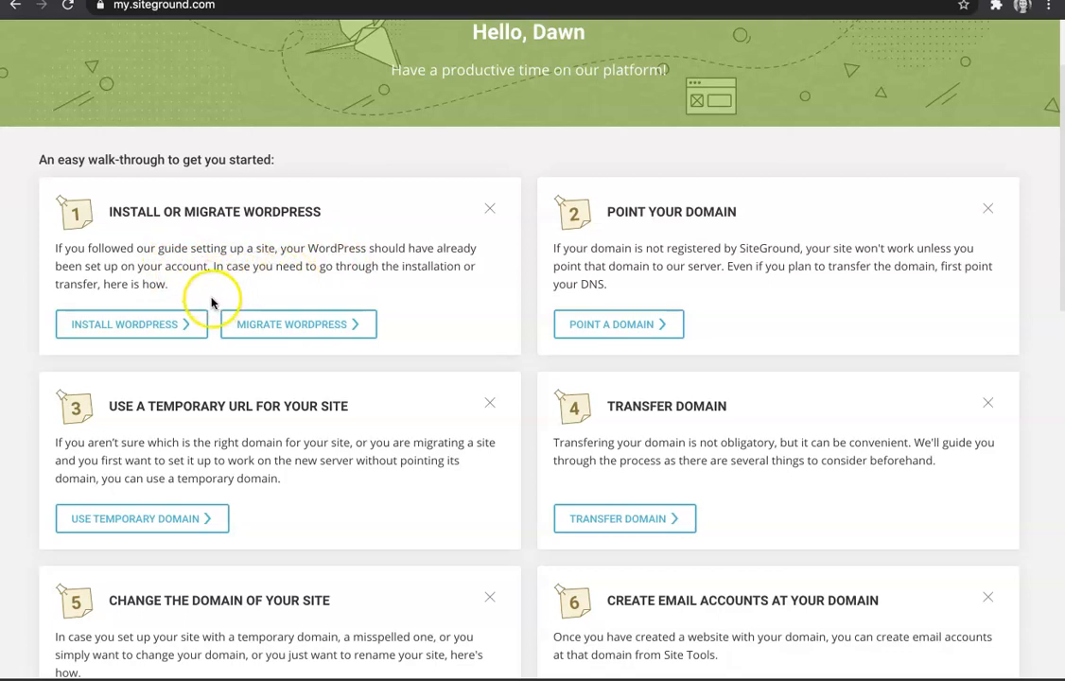
Step: Read through the Install WordPress walk-through tutorial, then move to the Gmail tab
left_click(149, 324)
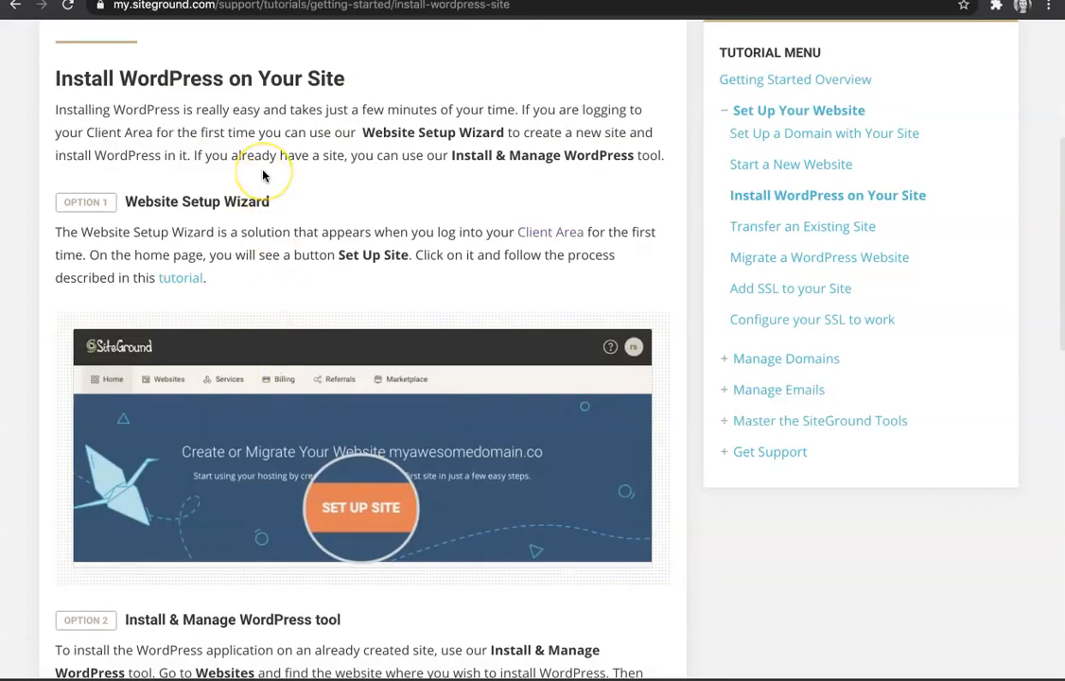
scroll(262, 176, "down", 2)
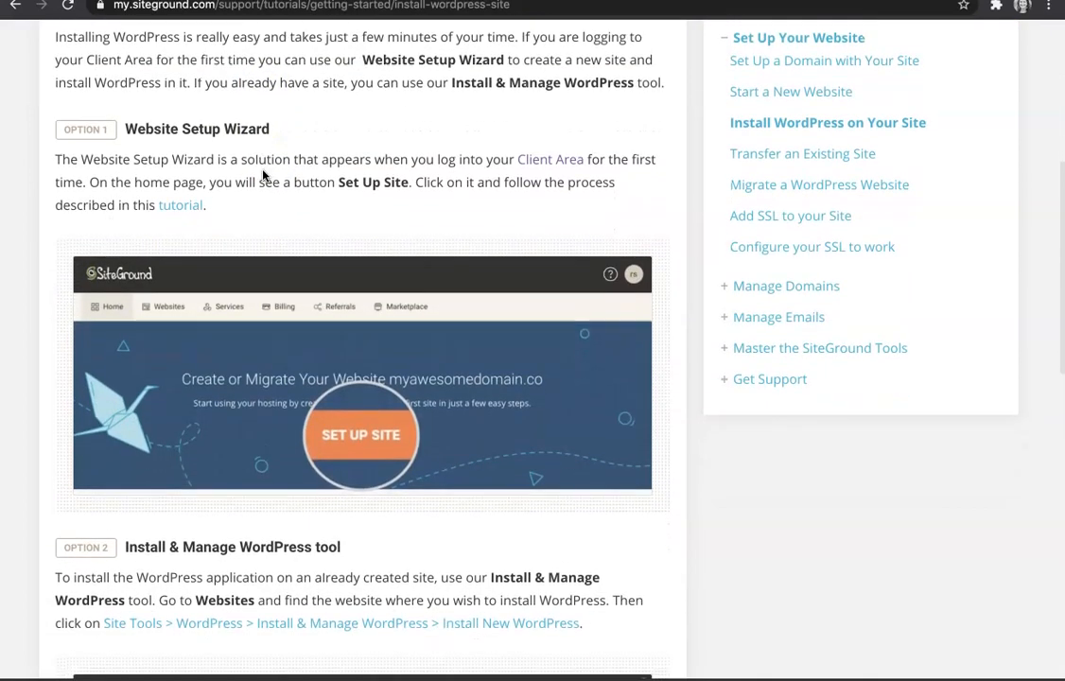
scroll(262, 176, "down", 2)
scroll(263, 175, "up", 2)
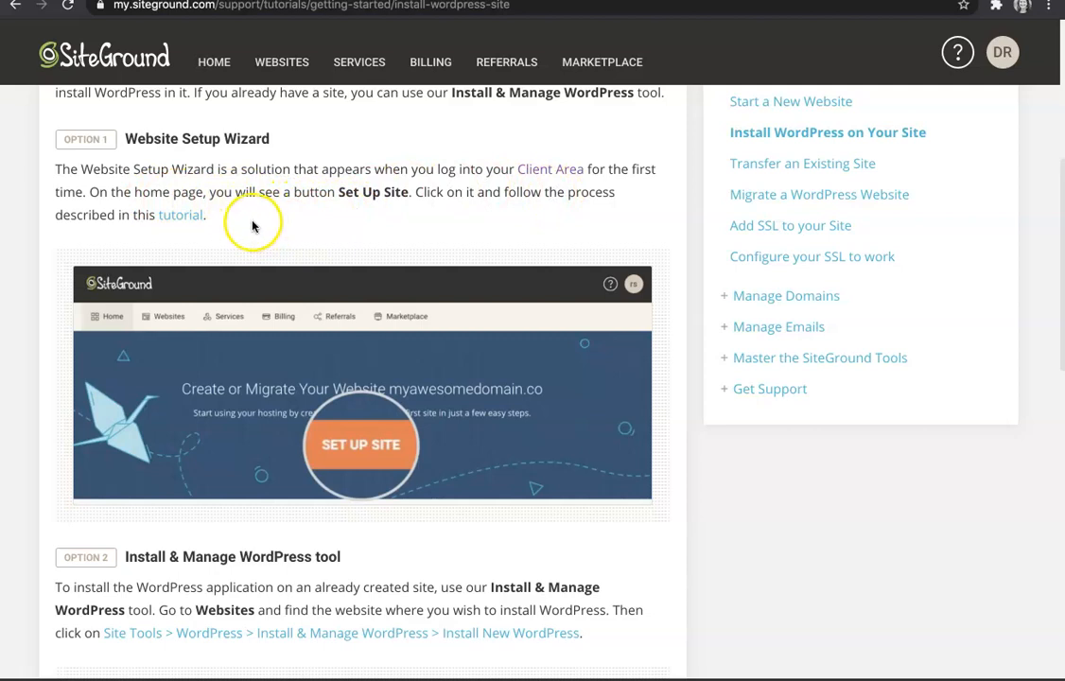
scroll(239, 222, "up", 1)
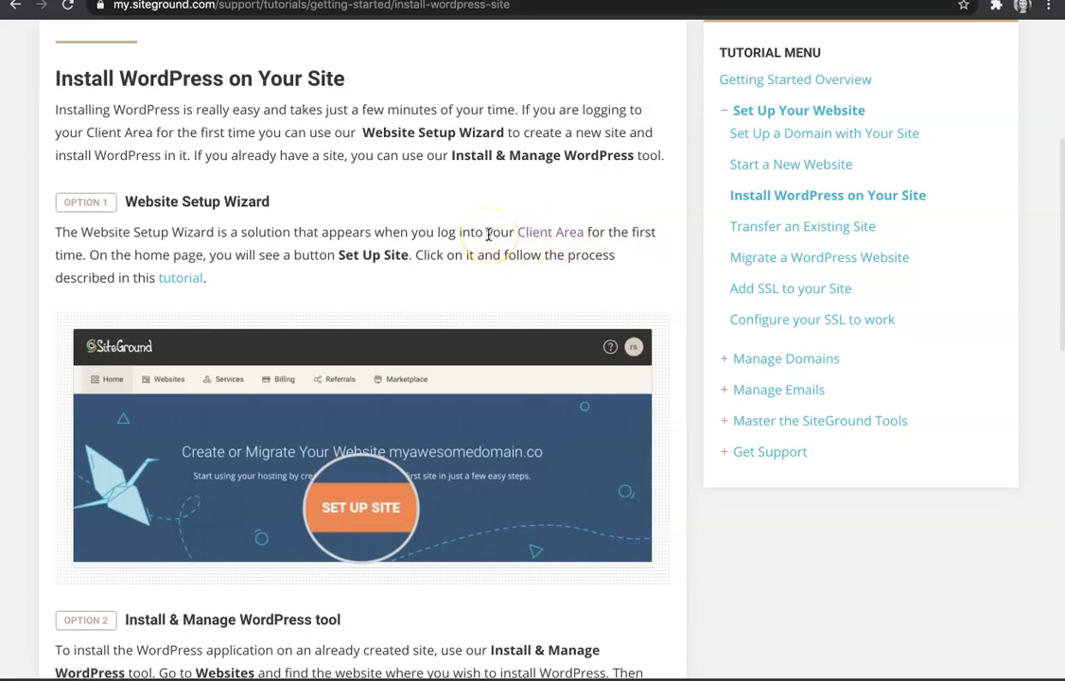
scroll(482, 220, "up", 4)
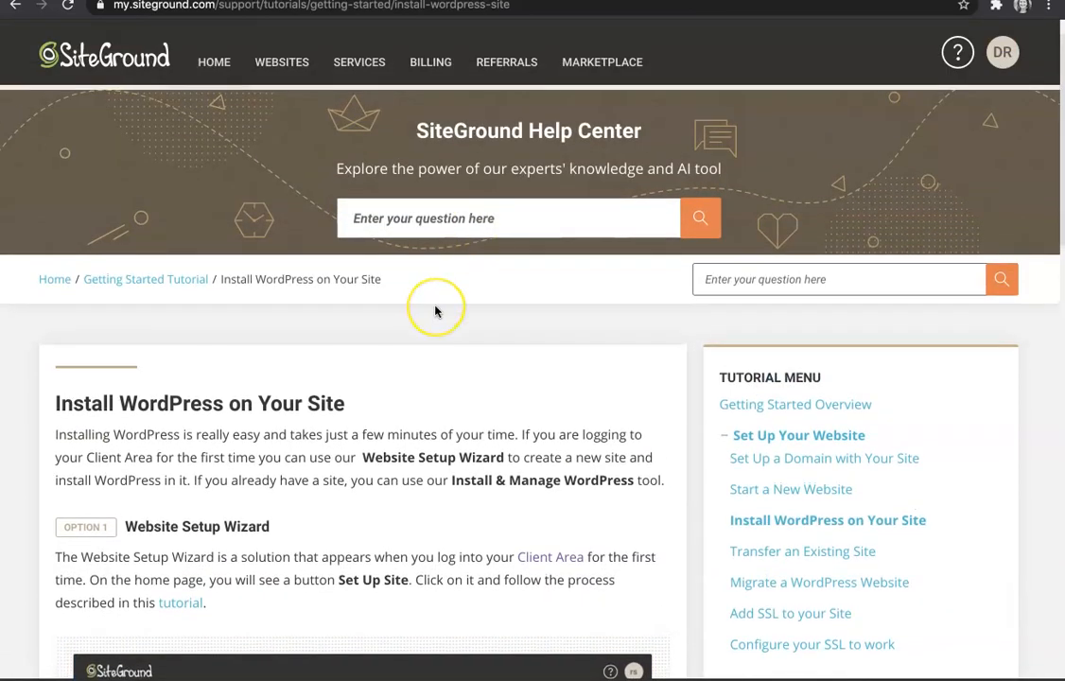
scroll(435, 311, "up", 1)
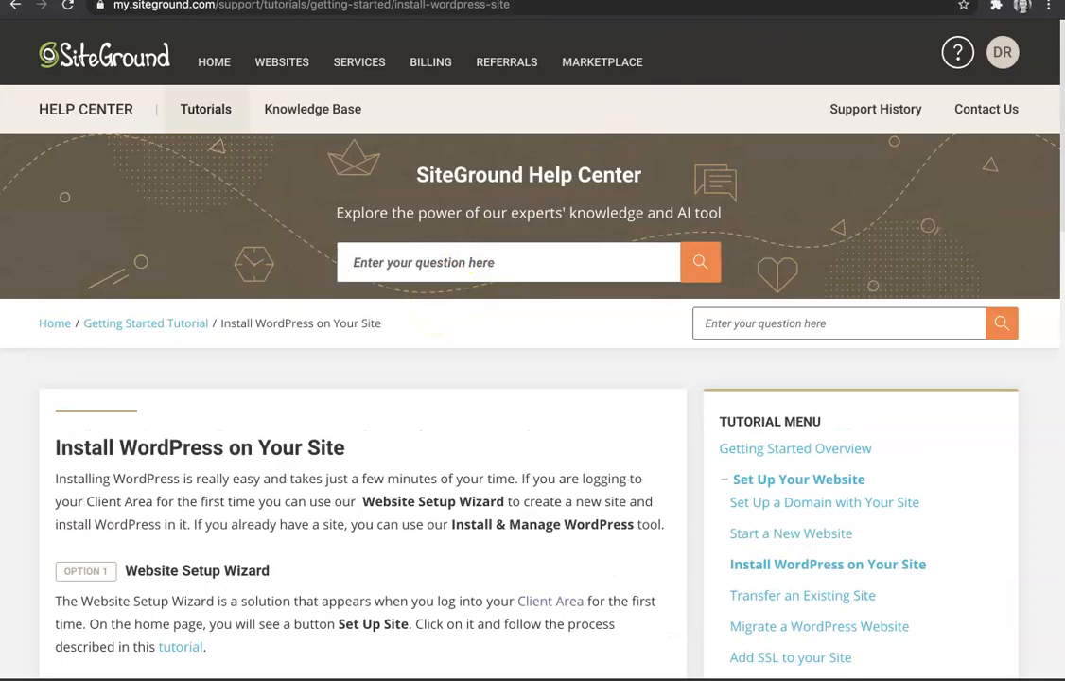
left_click(464, 0)
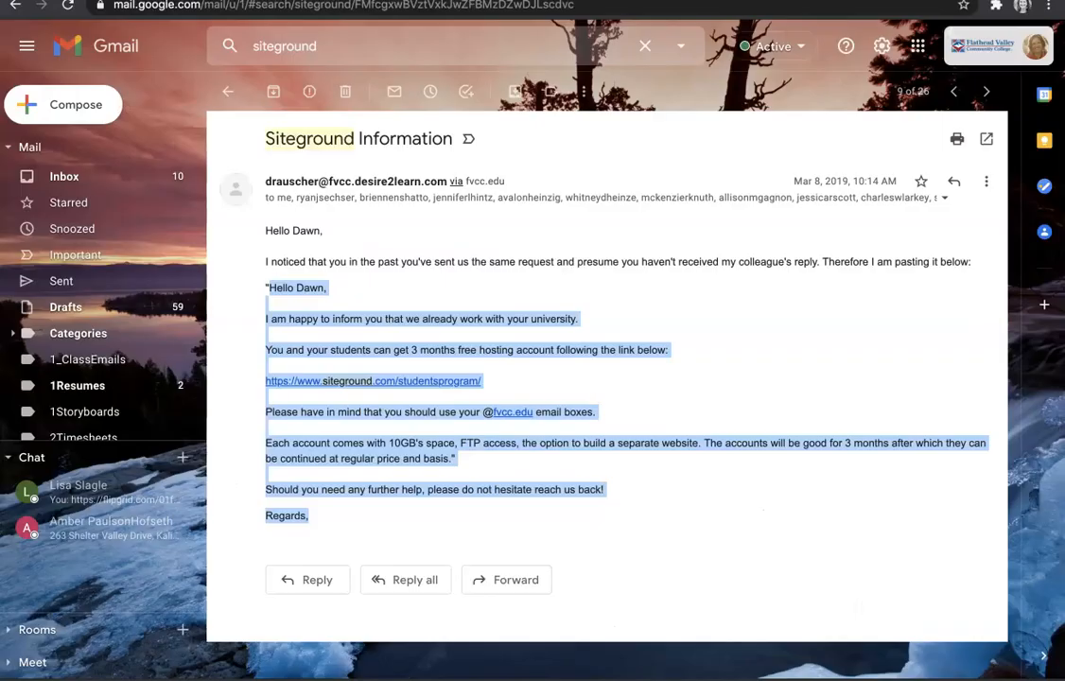
Step: Open the 'Important Information About Your New Hosting Plan' email and scroll to Manage your website
left_click(89, 177)
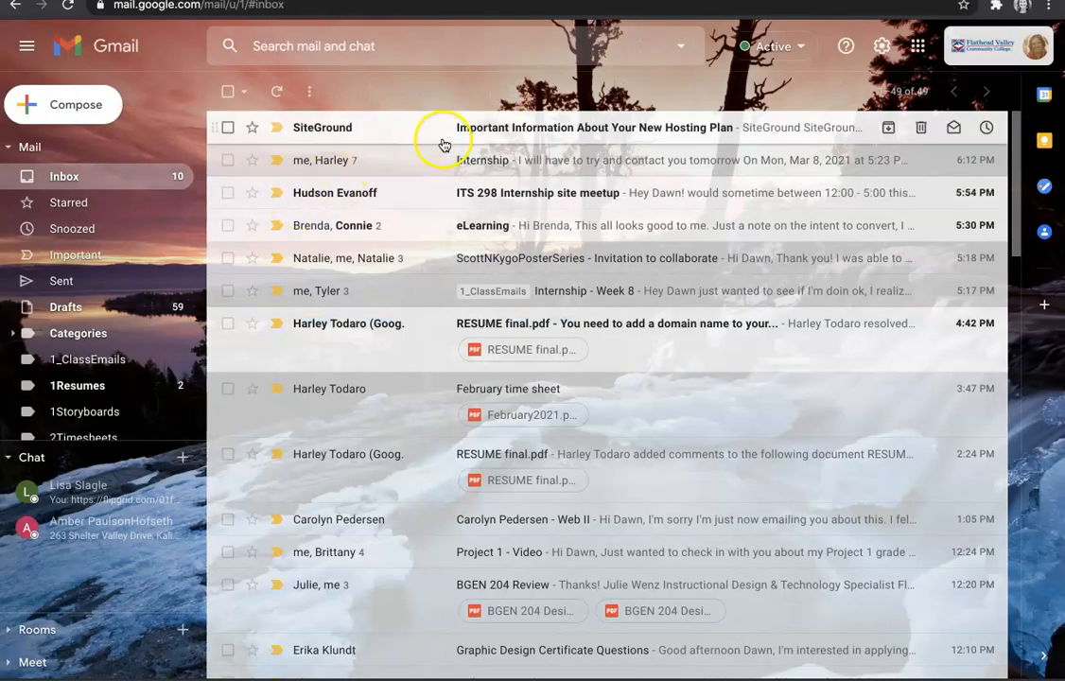
left_click(454, 127)
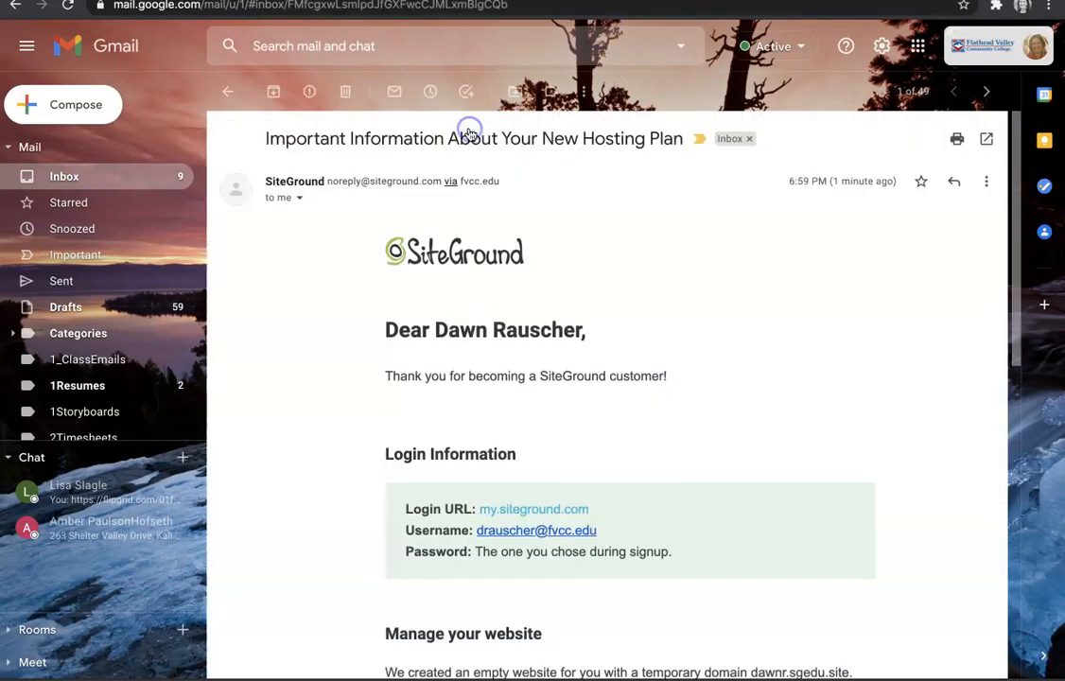
scroll(394, 393, "down", 5)
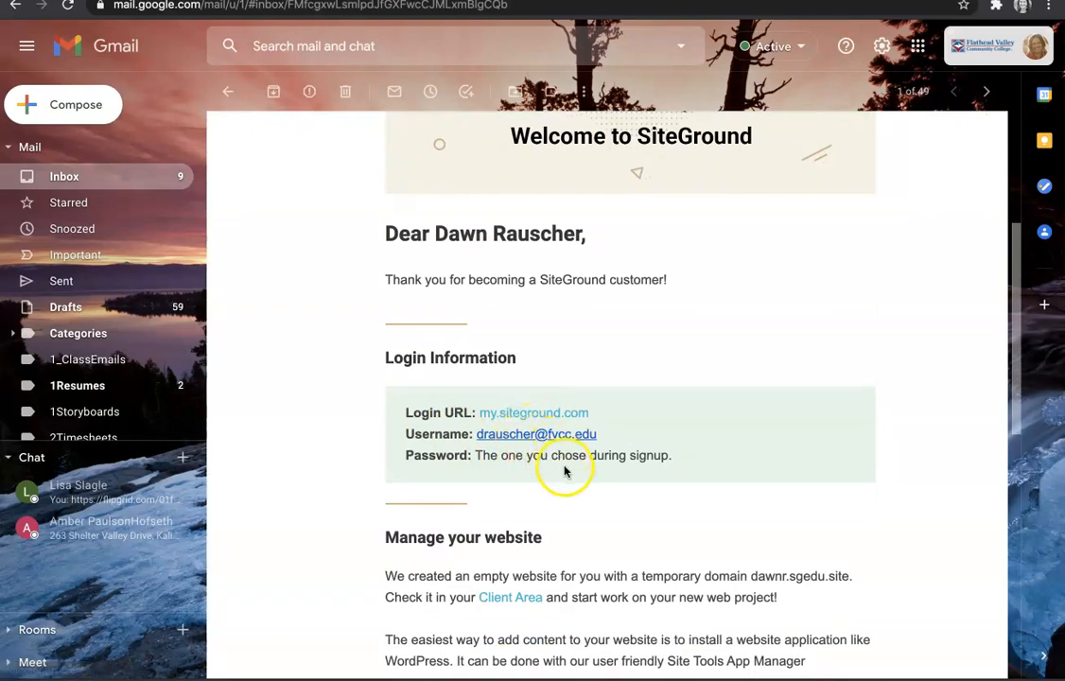
scroll(563, 463, "down", 3)
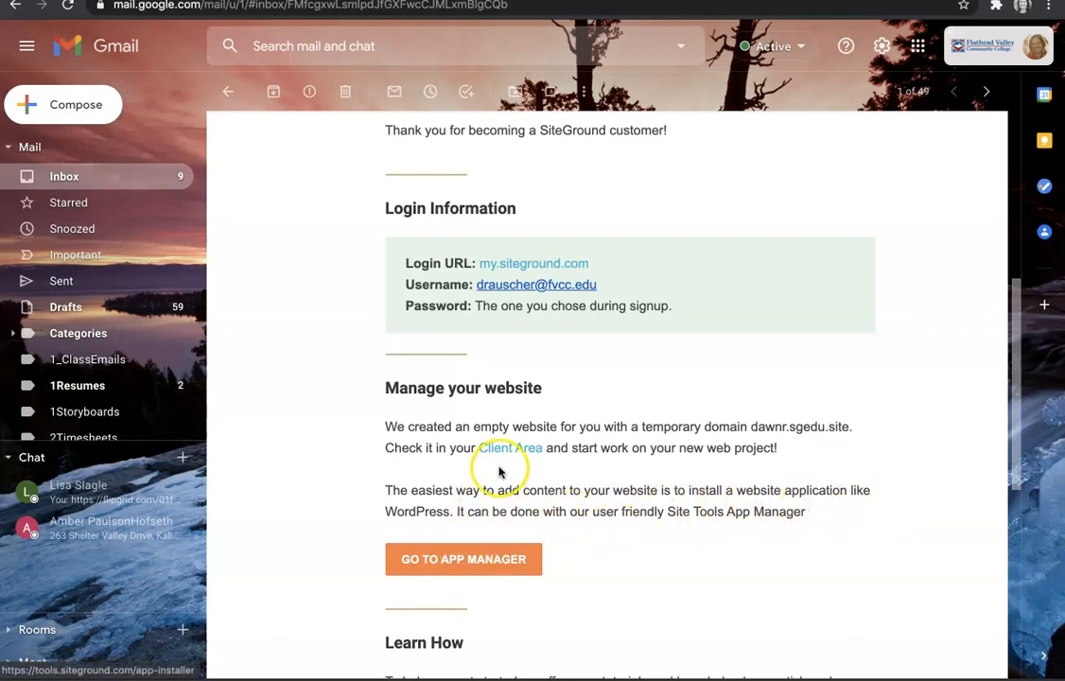
Step: Follow GO TO APP MANAGER from the email and log in with the saved username and password
left_click(458, 559)
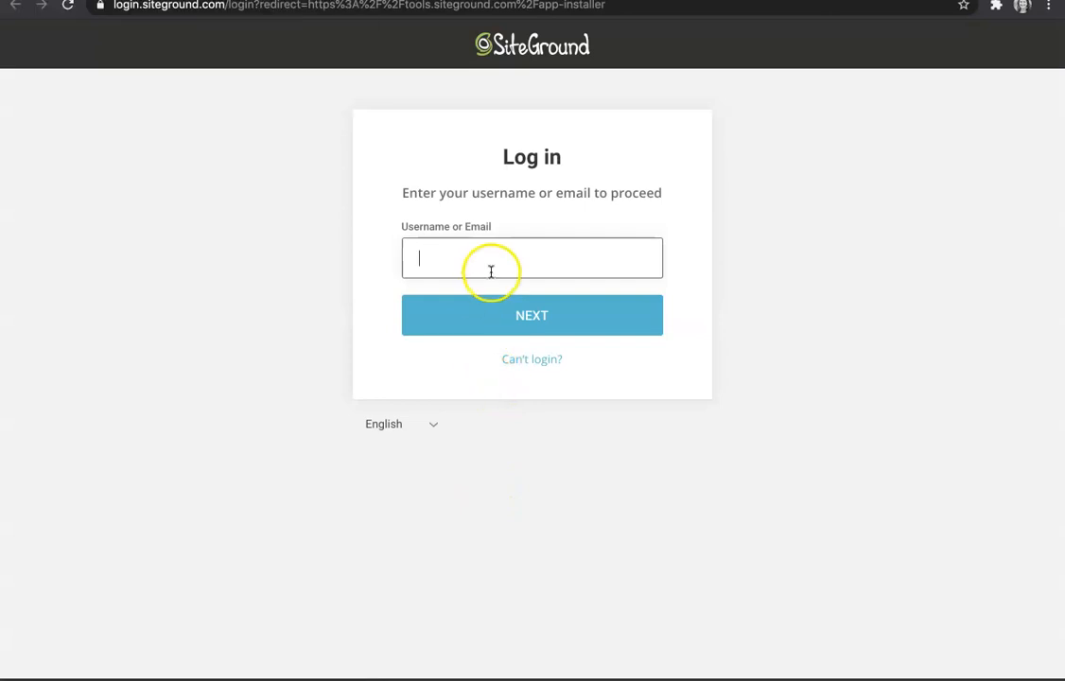
left_click(491, 262)
left_click(473, 328)
left_click(504, 318)
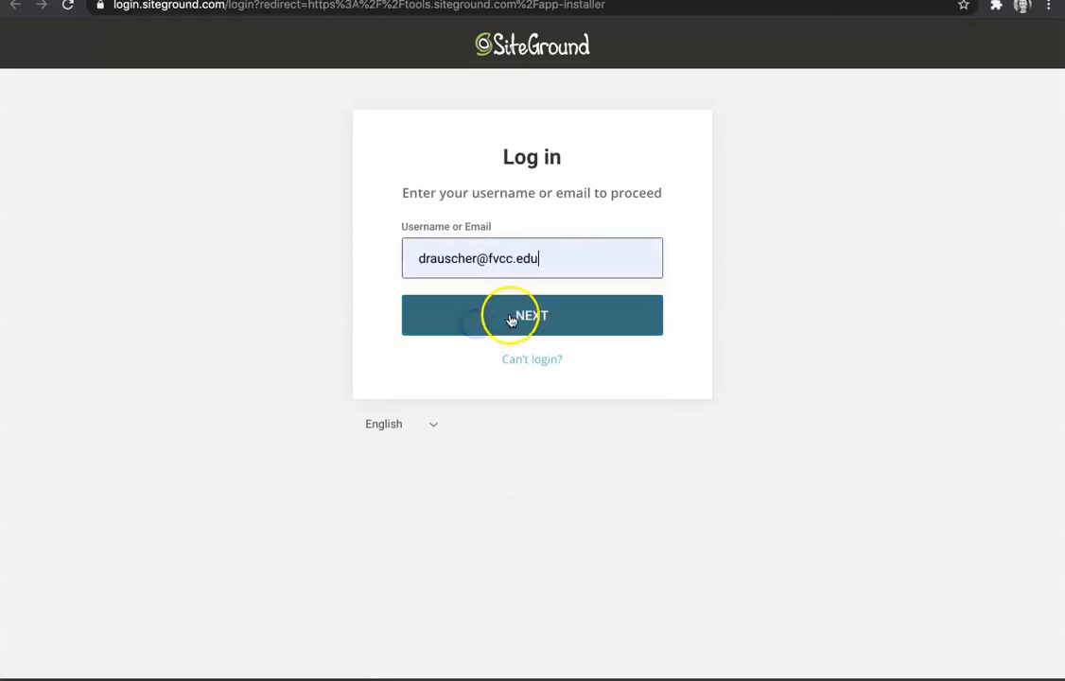
left_click(527, 268)
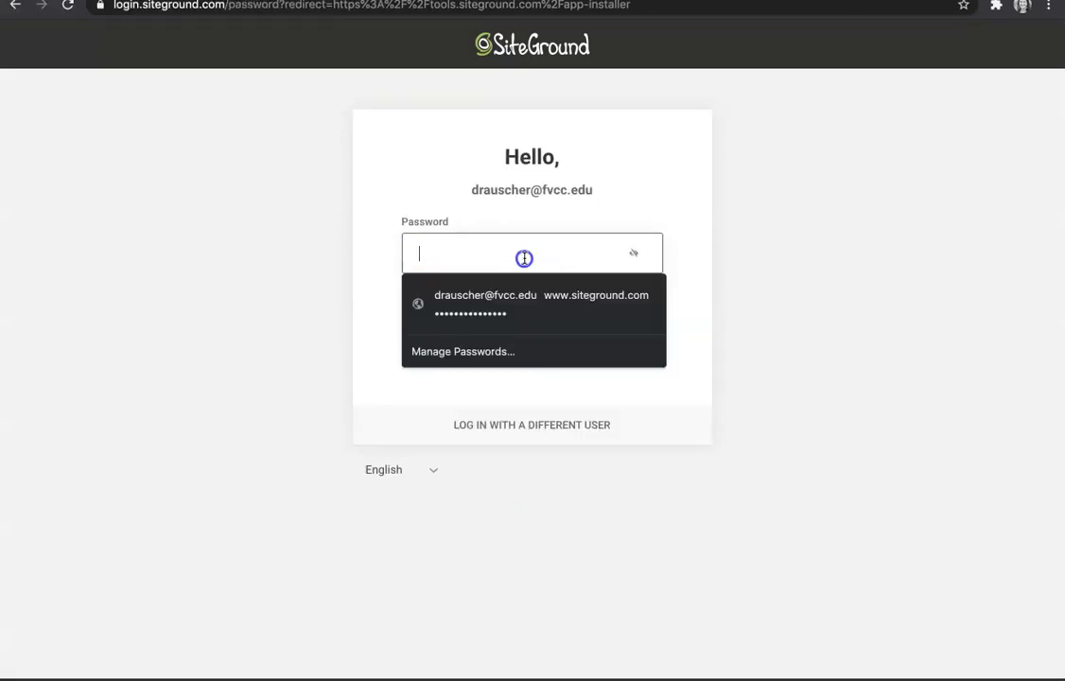
left_click(501, 294)
left_click(500, 309)
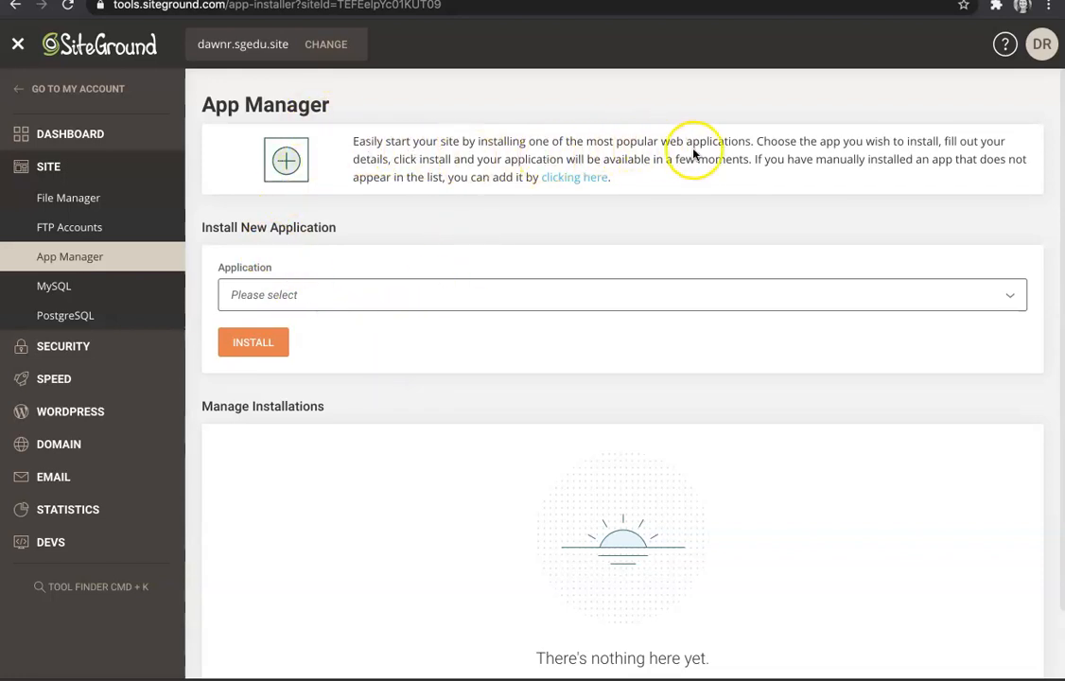
Step: Select WordPress in the Application dropdown and review the Application Setup and Admin Info sections
left_click(376, 296)
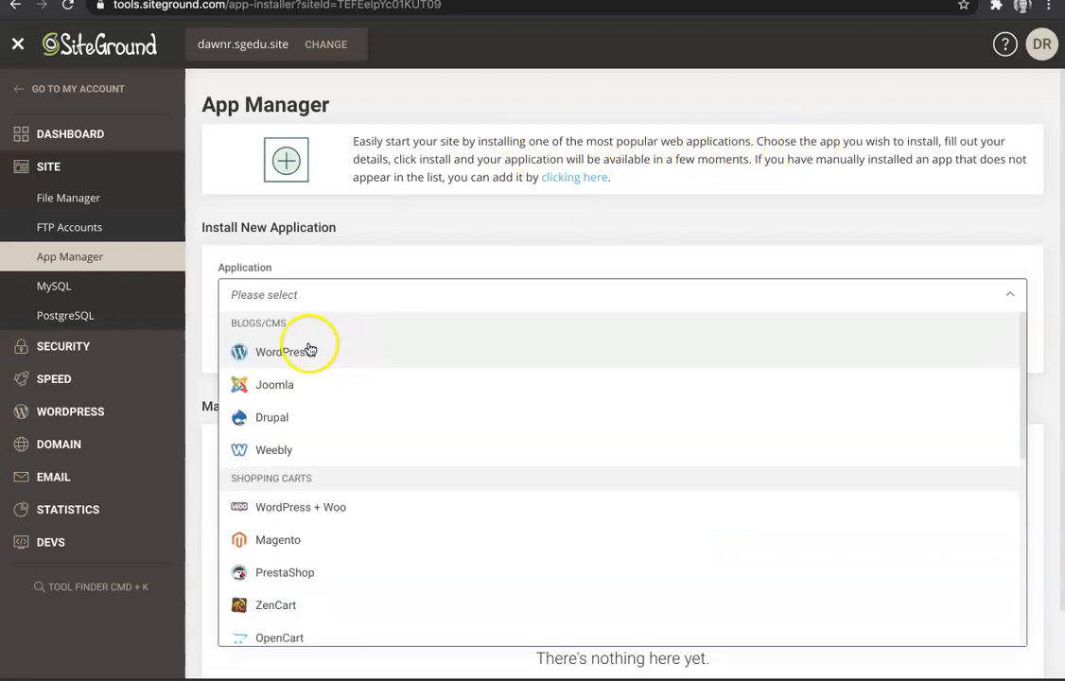
left_click(307, 351)
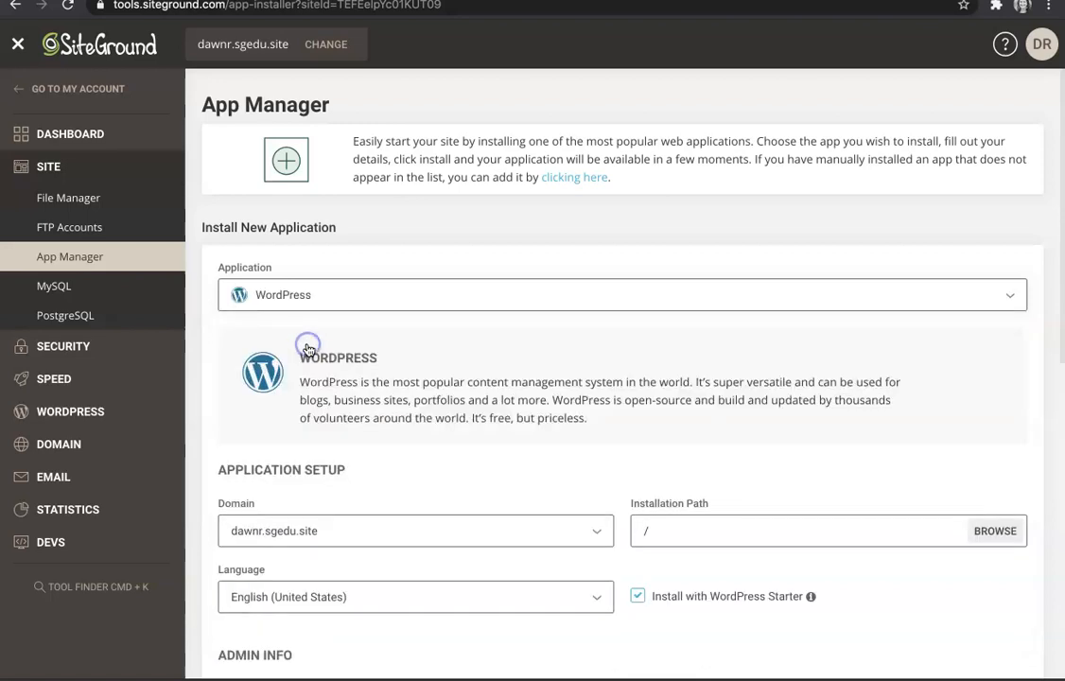
scroll(337, 457, "down", 2)
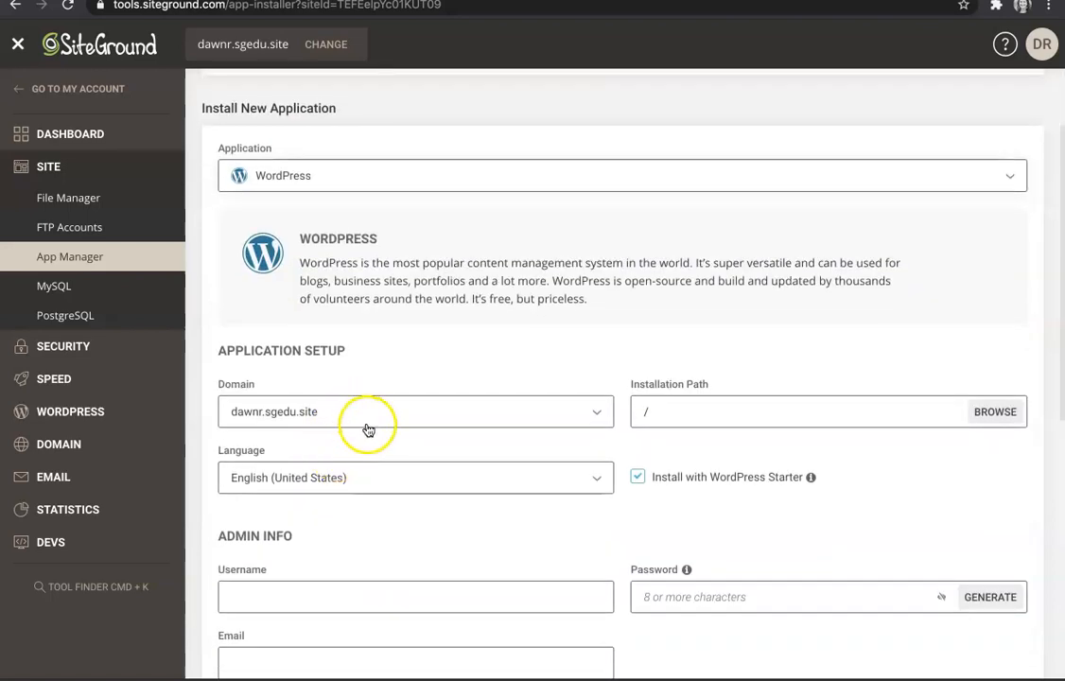
scroll(369, 427, "down", 1)
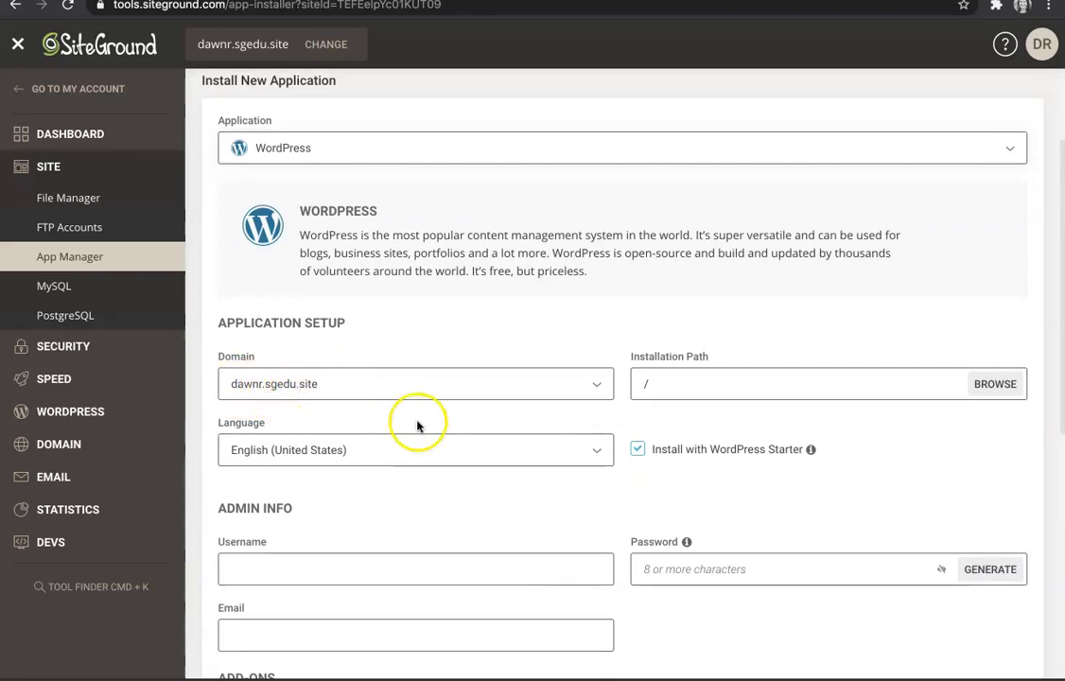
scroll(357, 397, "down", 2)
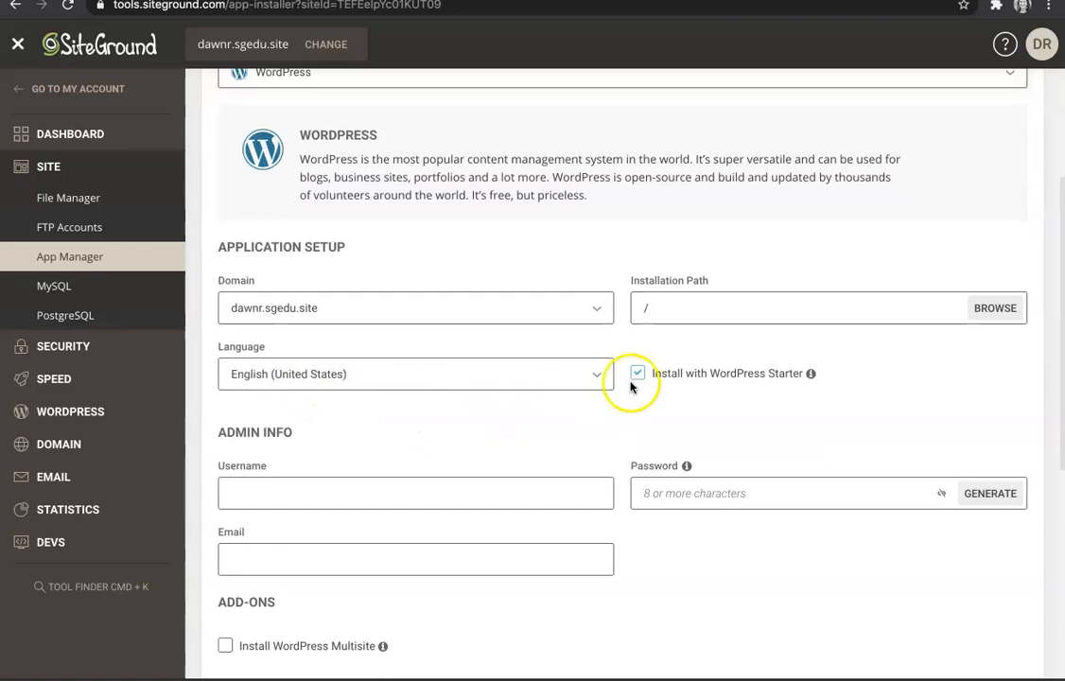
scroll(672, 390, "down", 1)
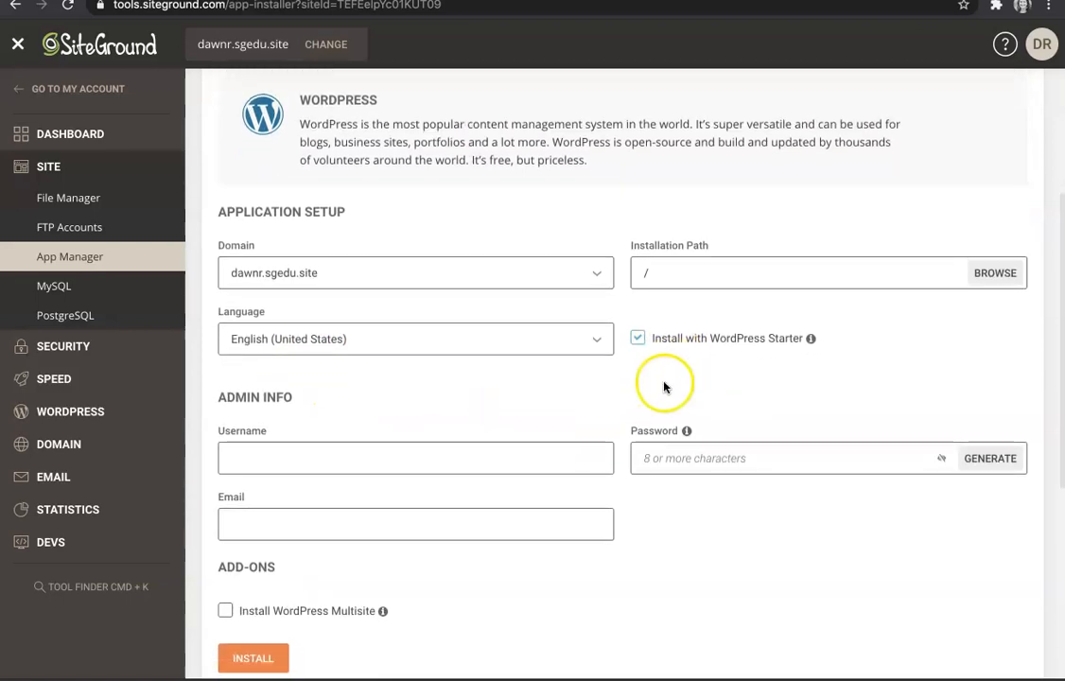
scroll(504, 378, "down", 2)
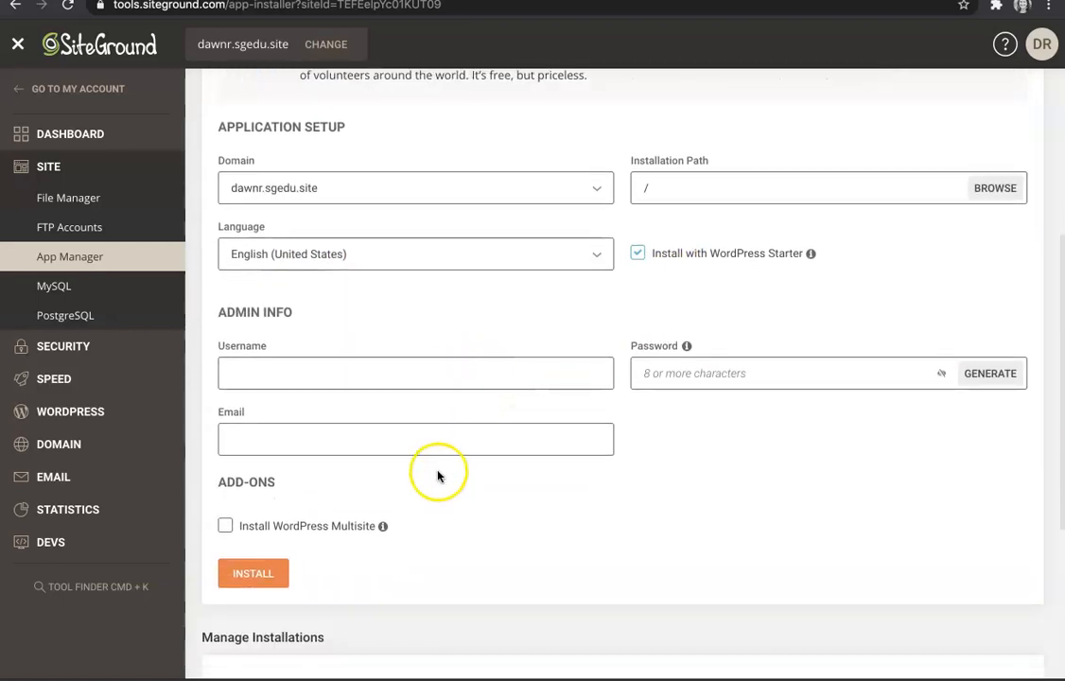
left_click(418, 376)
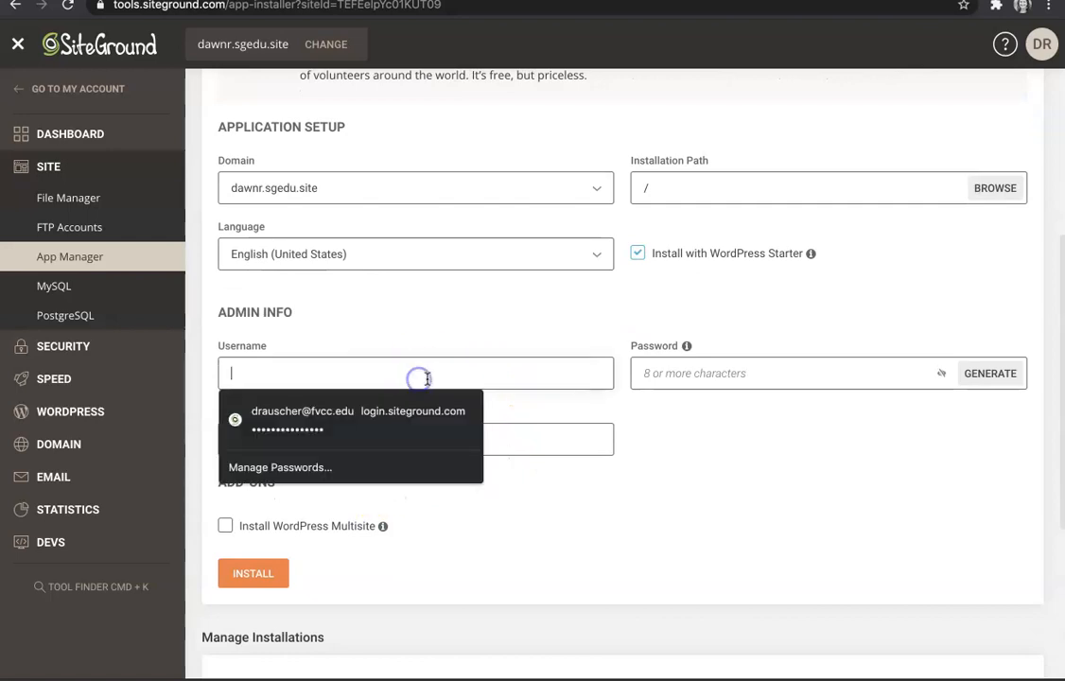
left_click(358, 413)
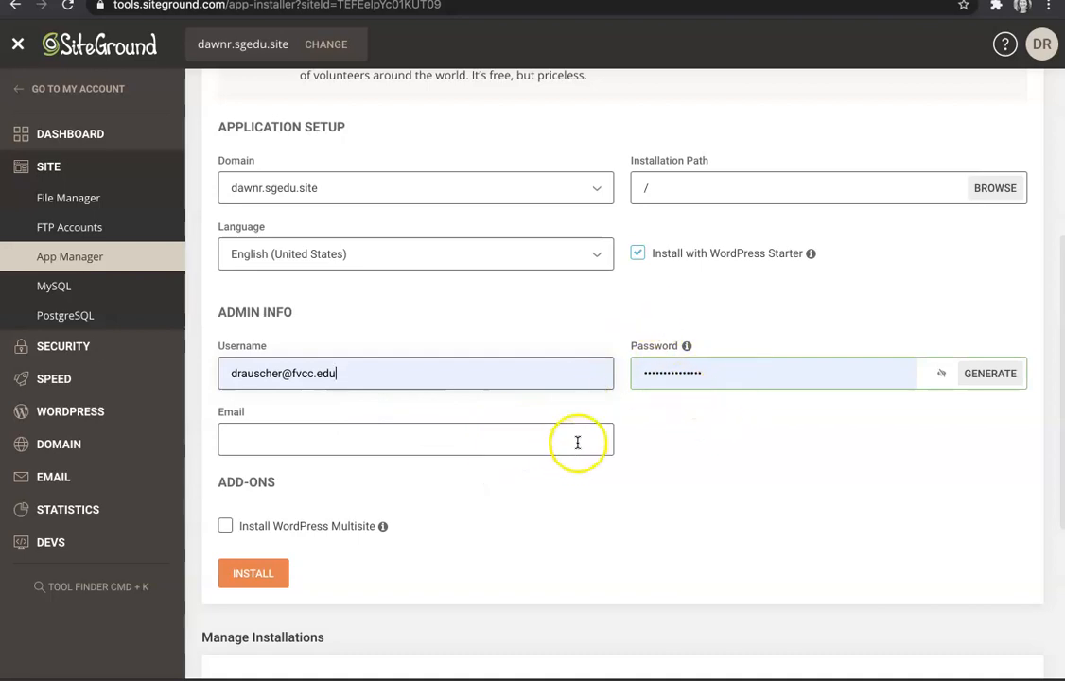
left_click(510, 444)
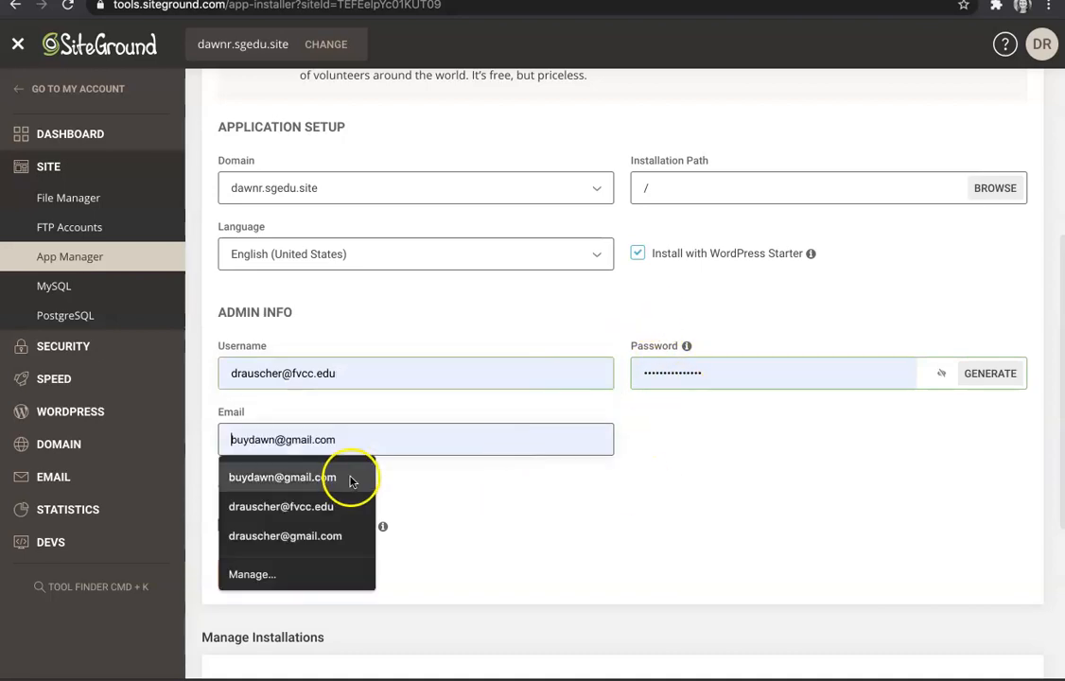
left_click(319, 507)
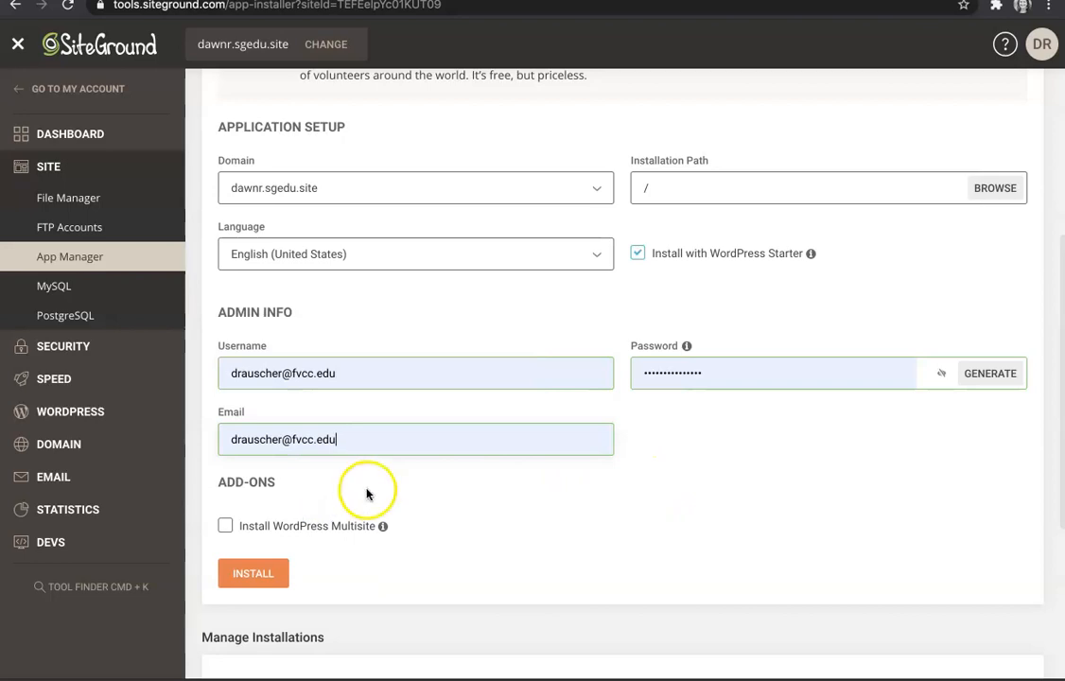
scroll(367, 492, "down", 1)
left_click_drag(288, 343, 334, 346)
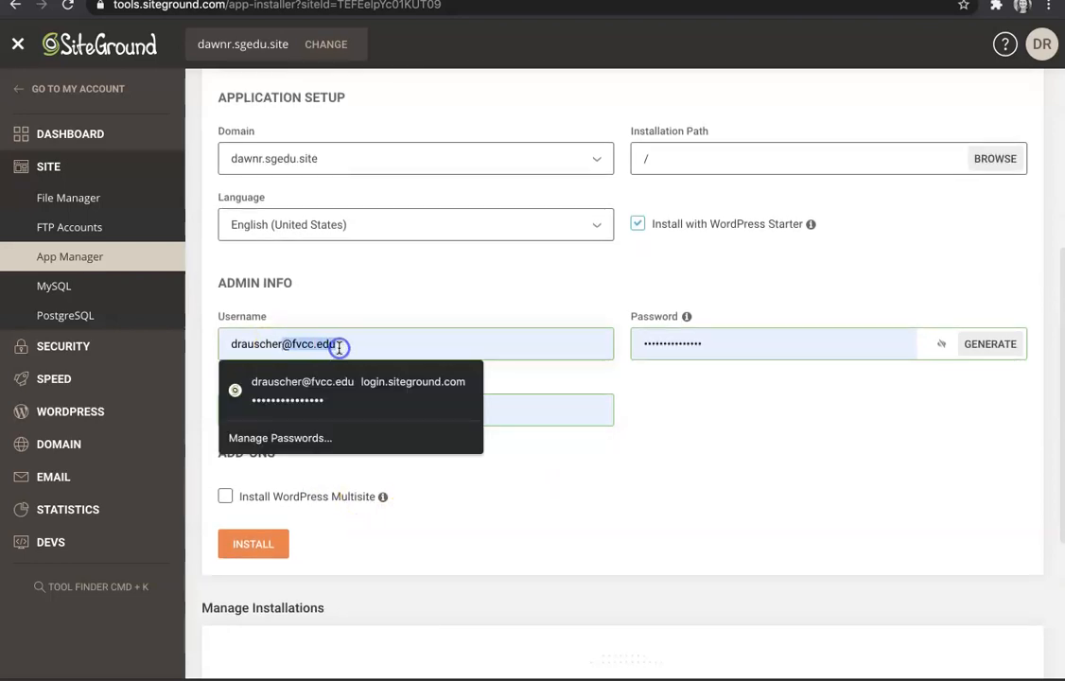
key("BackSpace")
left_click(509, 521)
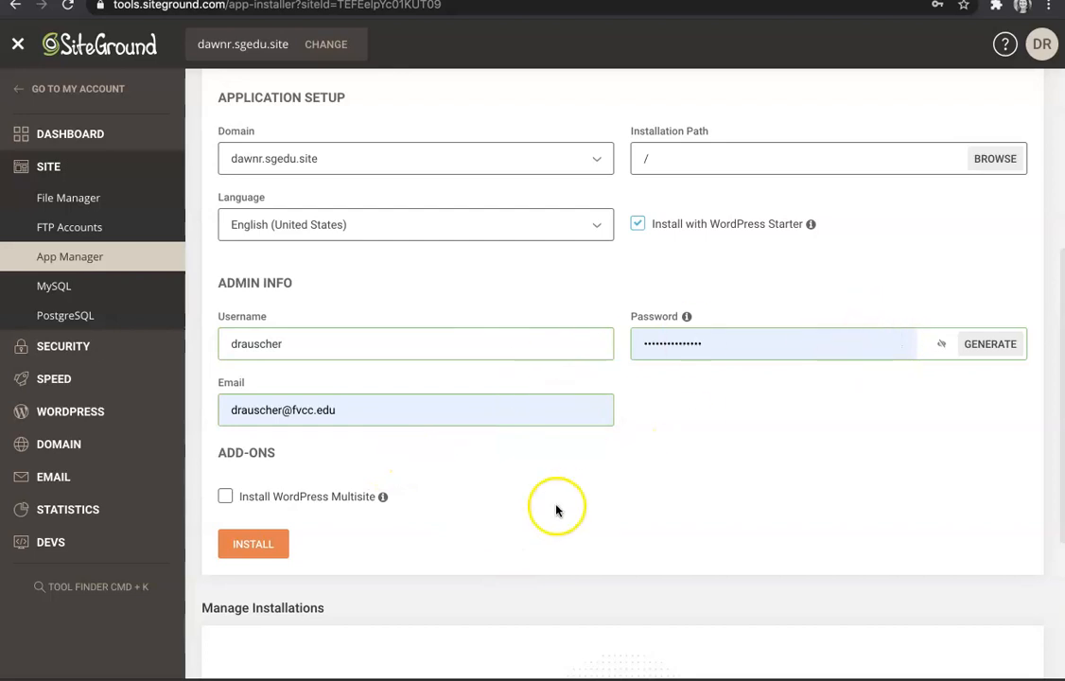
scroll(286, 525, "down", 1)
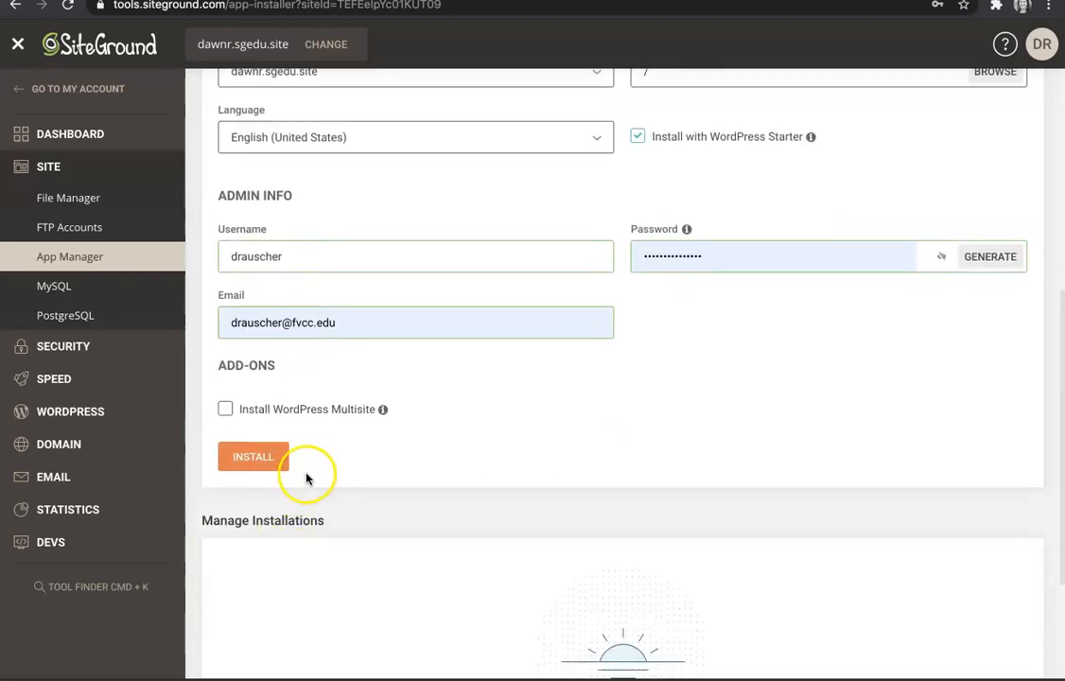
scroll(306, 478, "down", 1)
Step: Install WordPress 5.6.2, save the admin login, select the installed temporary domain, and go back
left_click(259, 369)
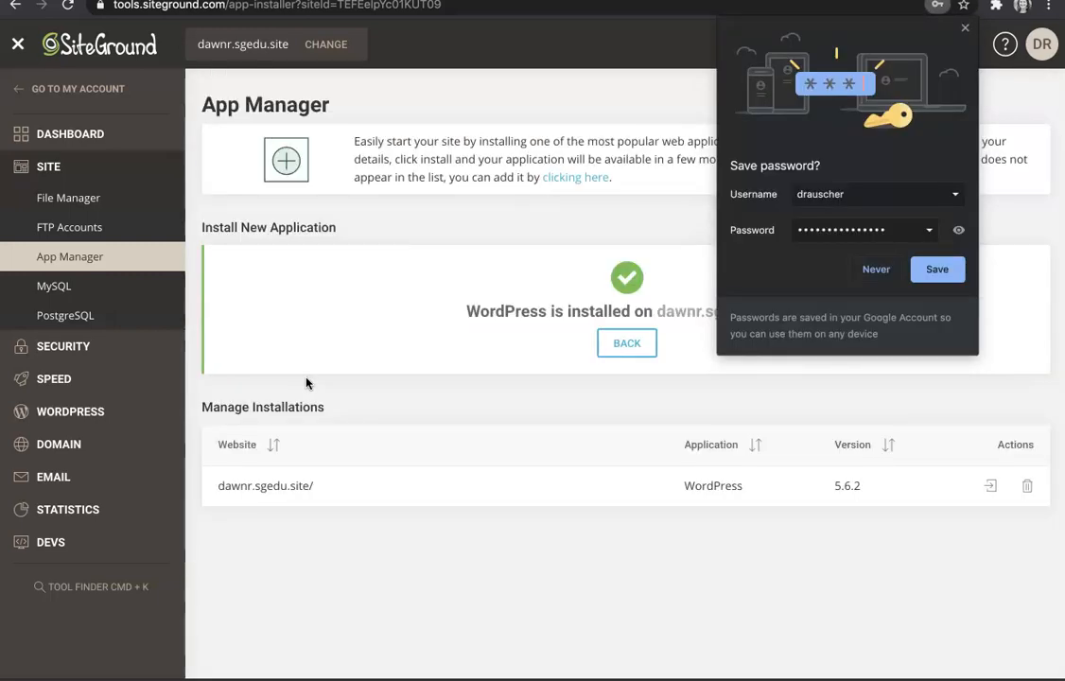
left_click(936, 269)
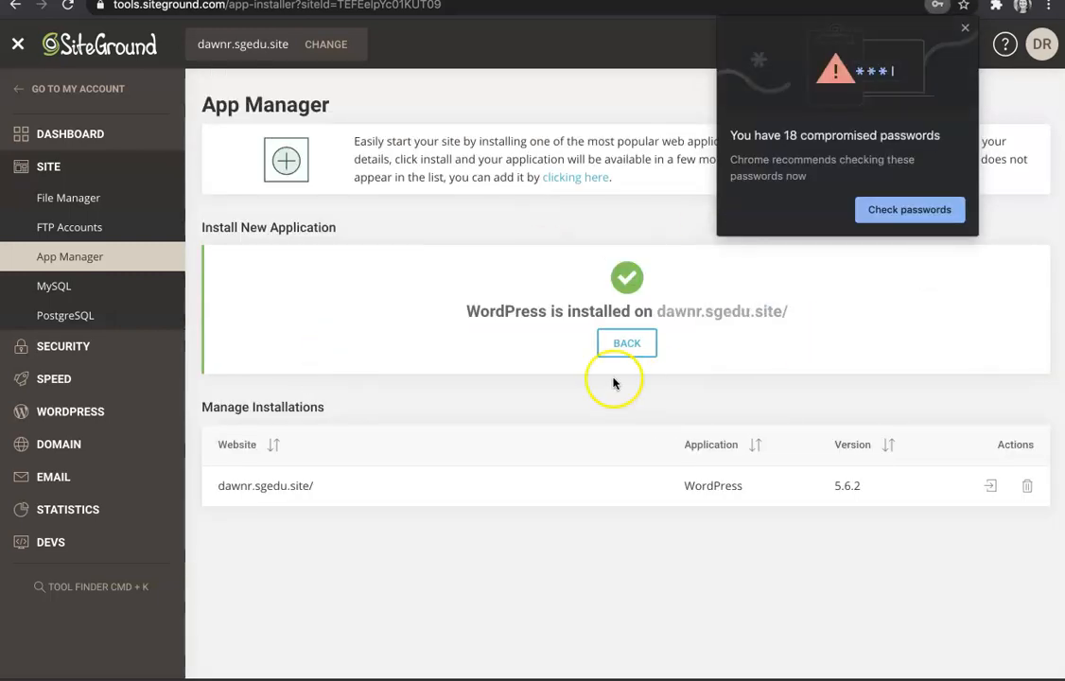
left_click(965, 34)
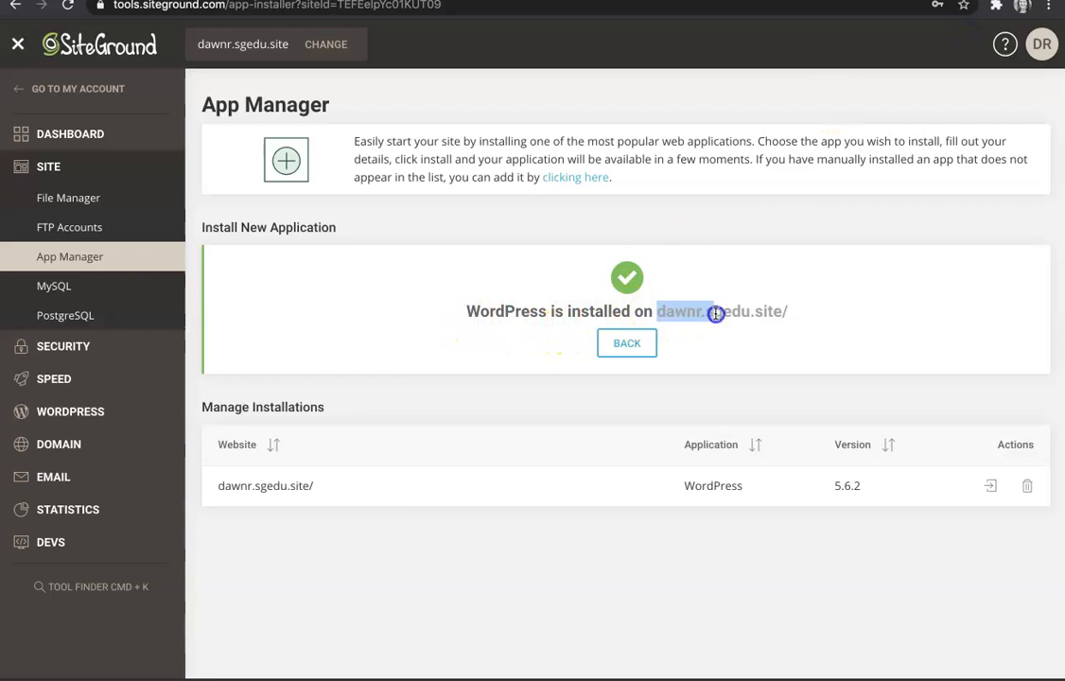
left_click_drag(722, 311, 790, 321)
key("super+c")
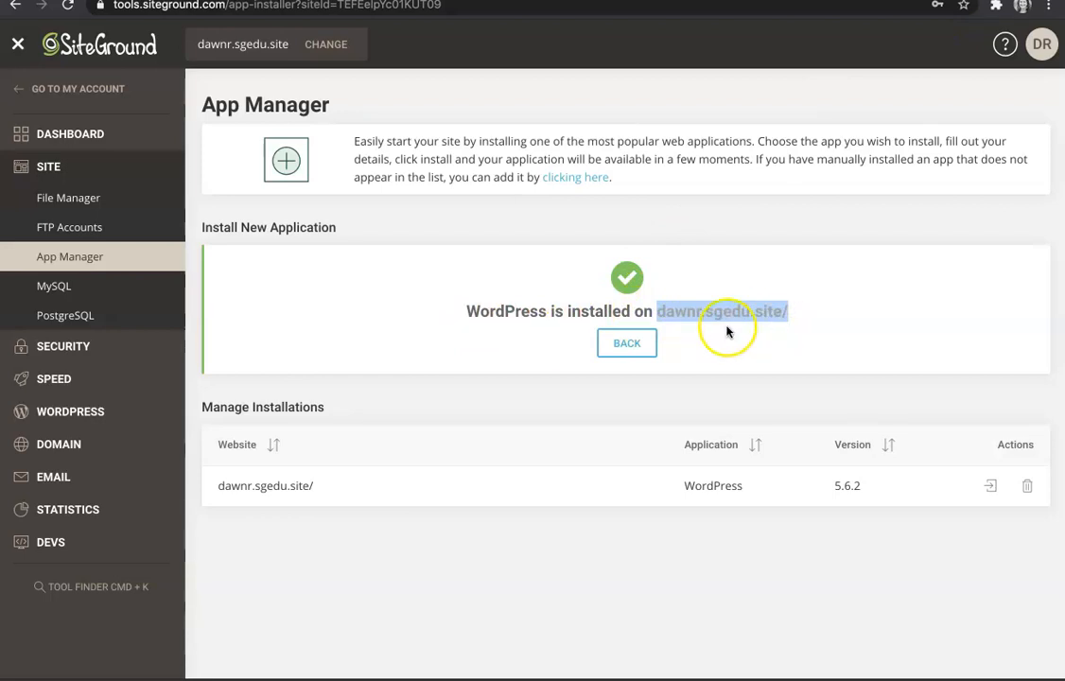
left_click(627, 344)
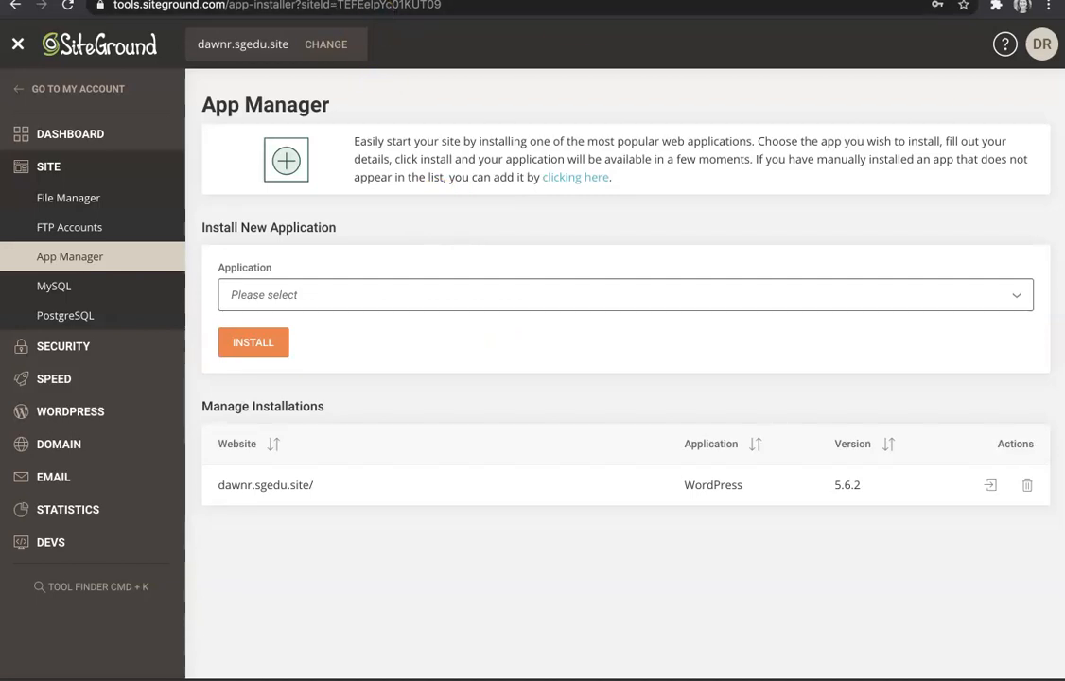
Step: Load the copied temporary domain in a new tab and check the blank 'My WordPress' page
key("super+t")
key("super+v")
key("Return")
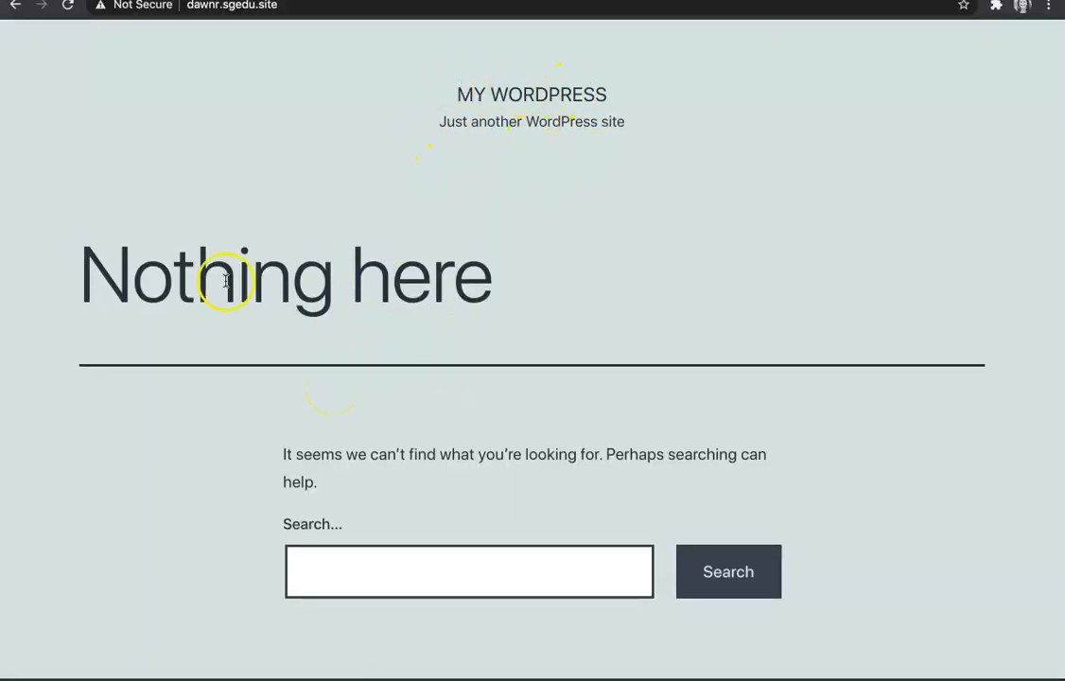
scroll(451, 339, "down", 8)
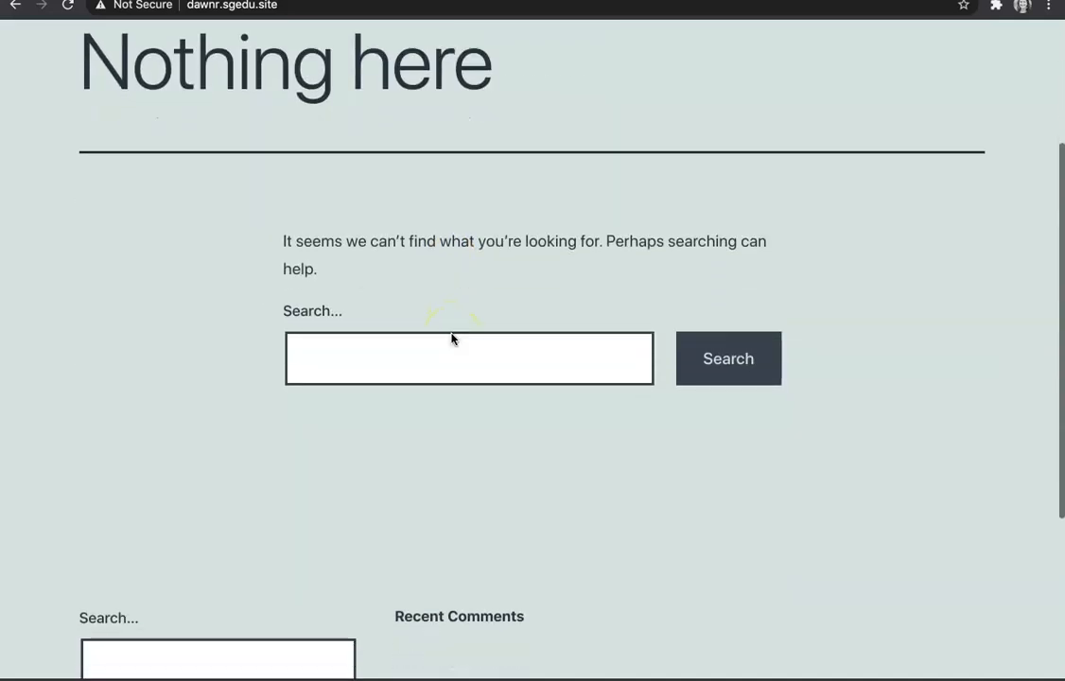
scroll(451, 338, "up", 10)
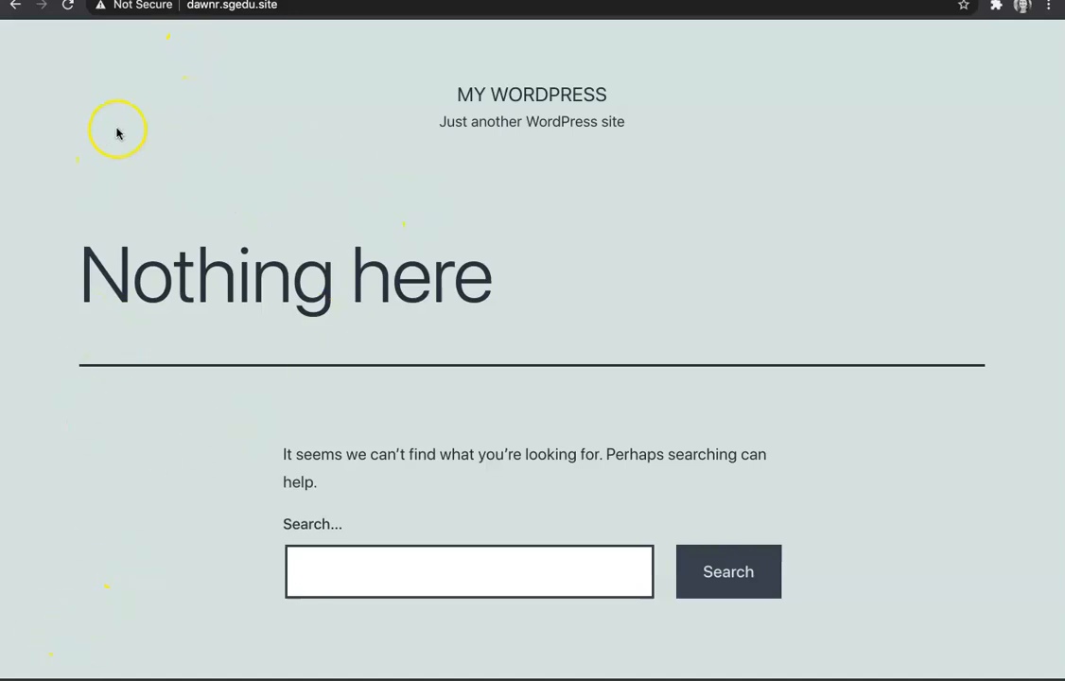
left_click(228, 6)
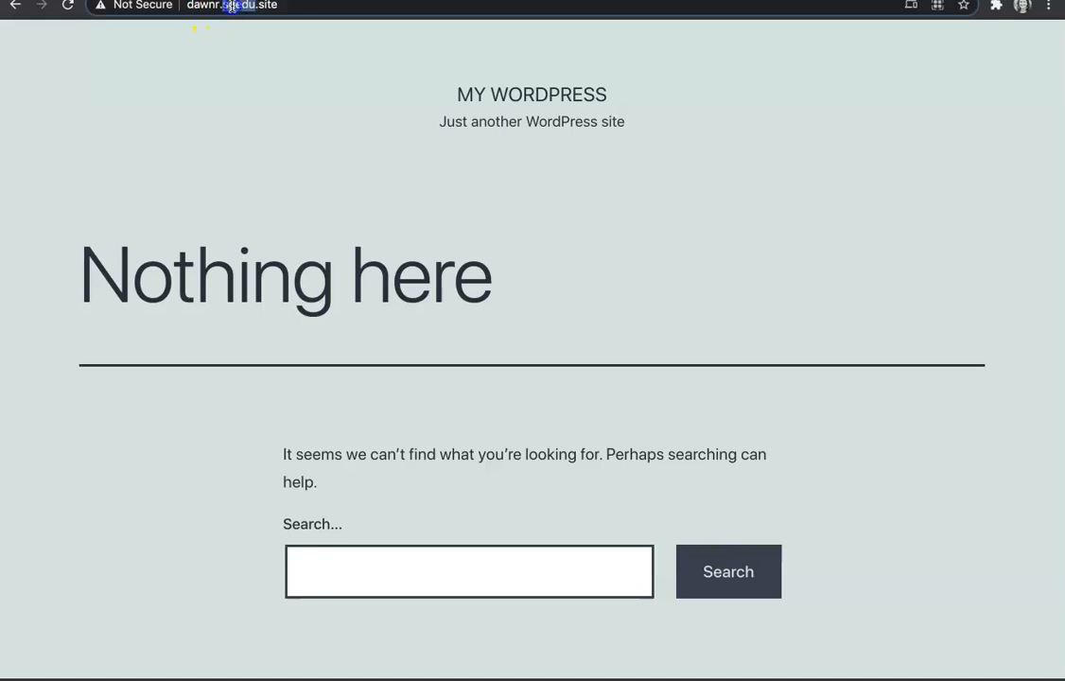